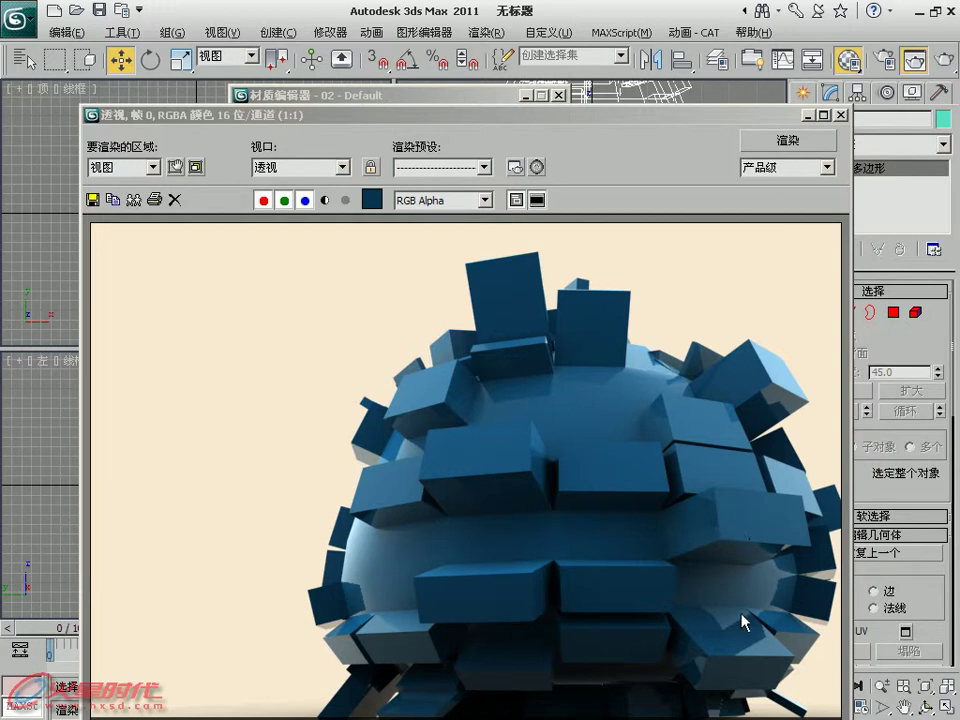
- Close the Rendered Frame Window showing the blue tiled sphere
left_click(840, 114)
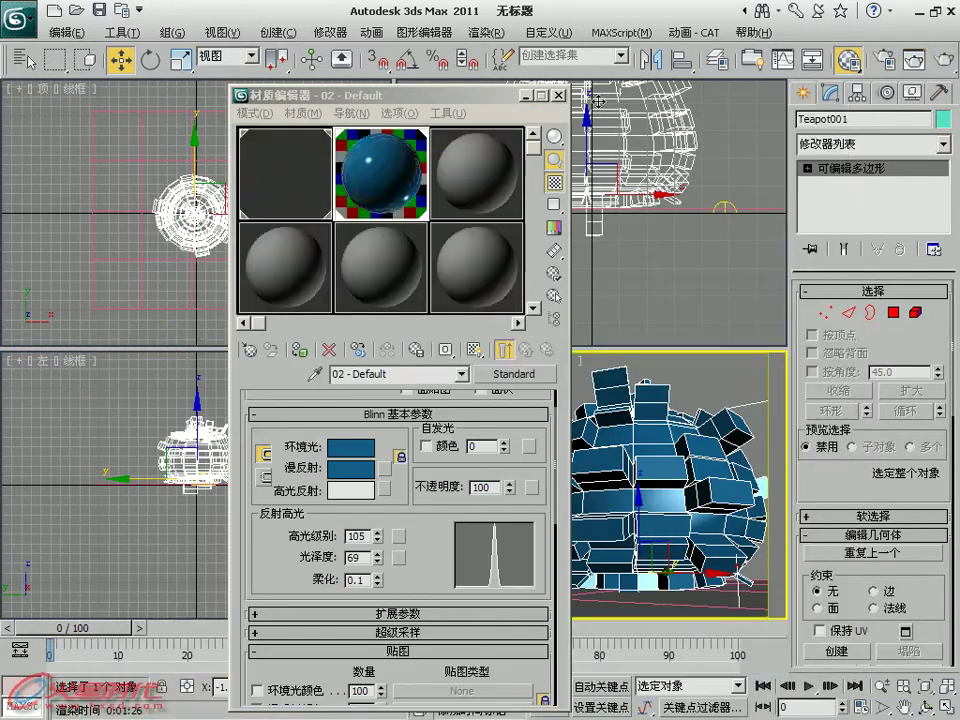
- Close the Material Editor and reset 3ds Max to an empty scene without saving
key("m")
left_click(20, 22)
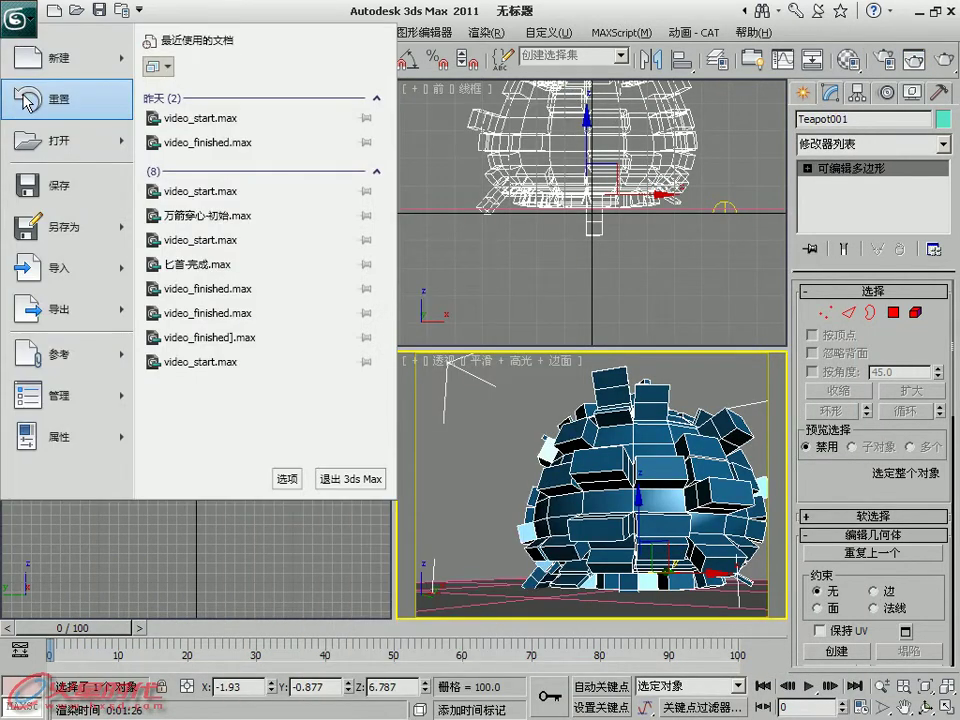
left_click(45, 100)
left_click(478, 409)
left_click(448, 404)
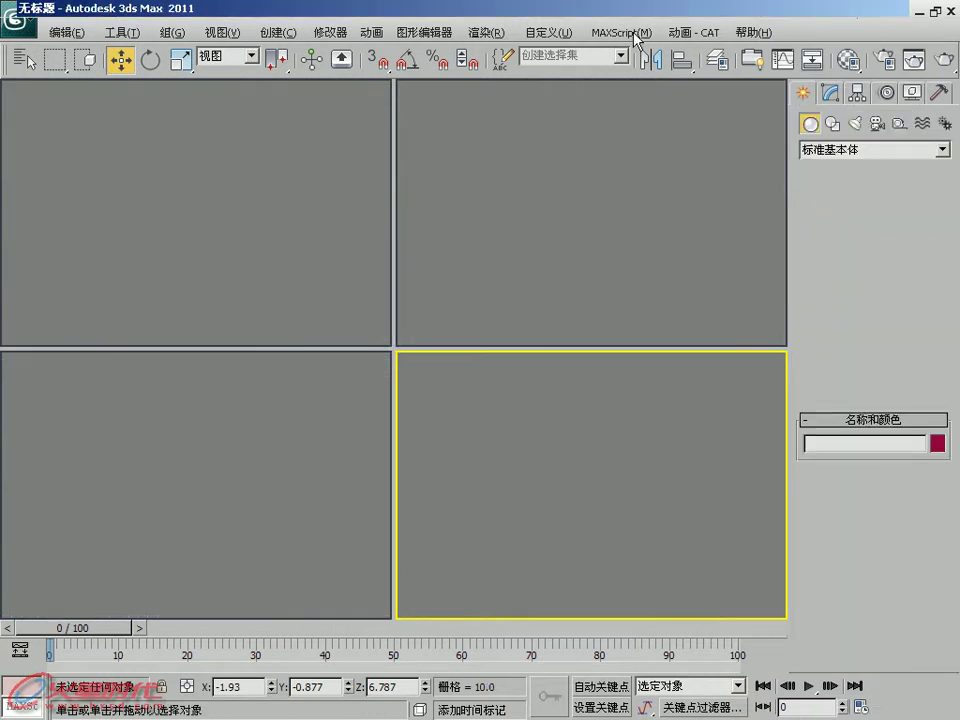
- Open the MAXScript Listener and move it to the top-left
left_click(636, 34)
left_click(636, 106)
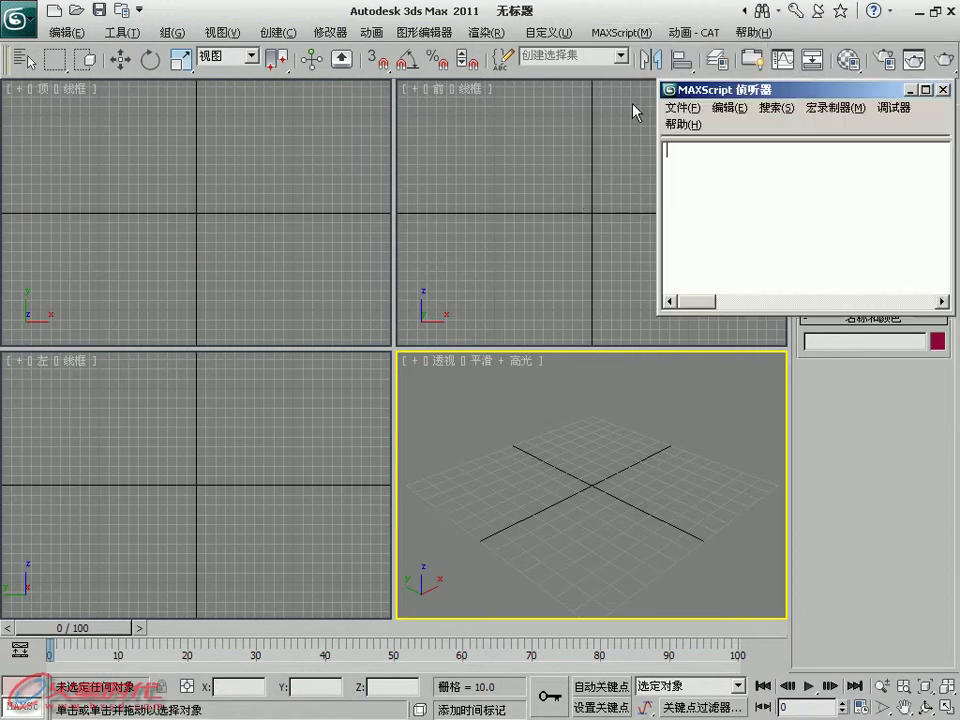
left_click_drag(780, 90, 135, 28)
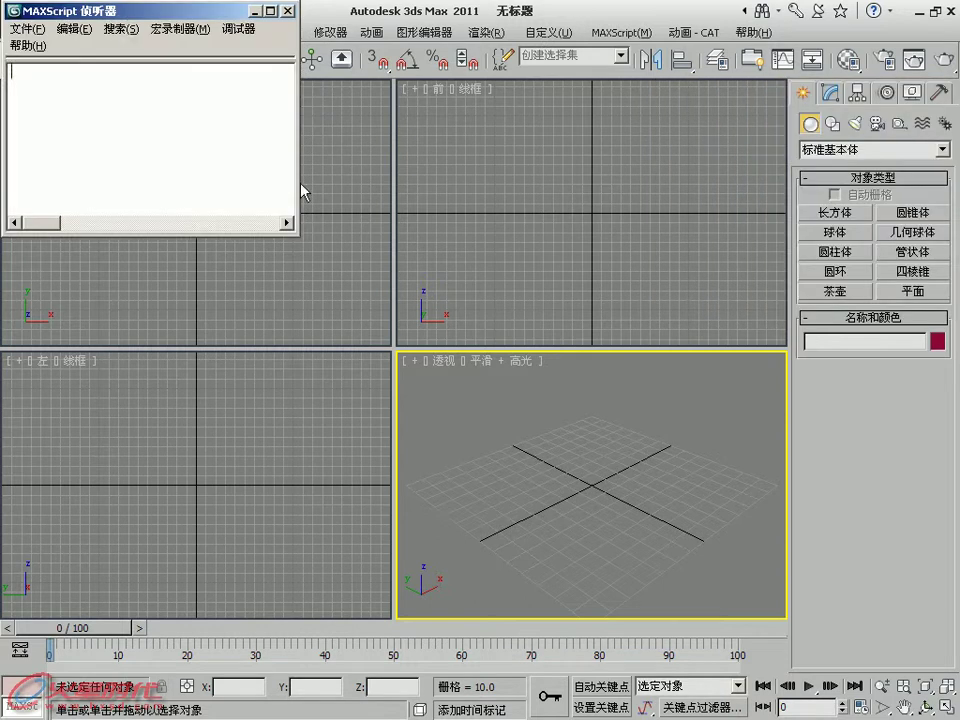
- Switch to a two-stacked viewport layout with a tilted Perspective view at the bottom
right_click(896, 686)
left_click(406, 242)
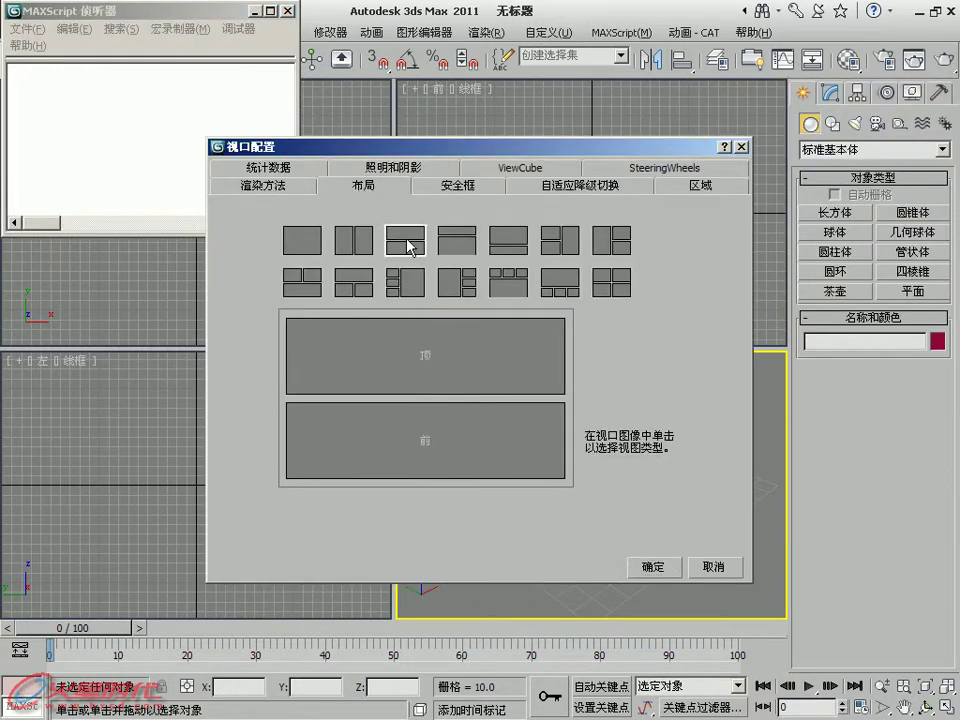
left_click(651, 566)
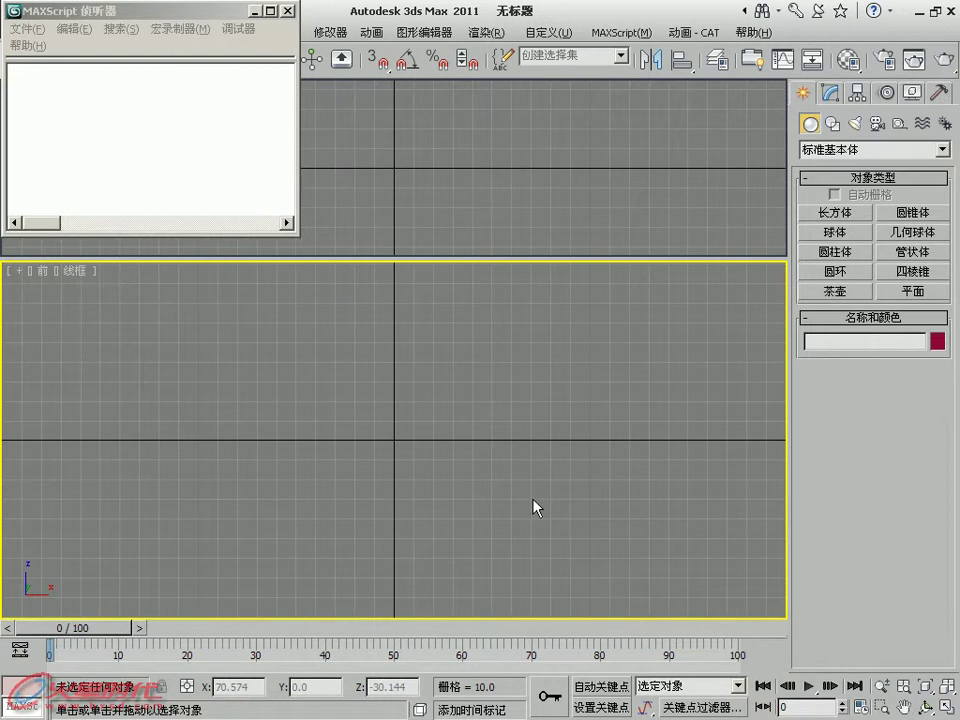
key("p")
mouse_move(414, 476)
middle_mouse_down("alt")
mouse_move(482, 508)
mouse_move(491, 478)
mouse_move(486, 489)
middle_mouse_up("alt")
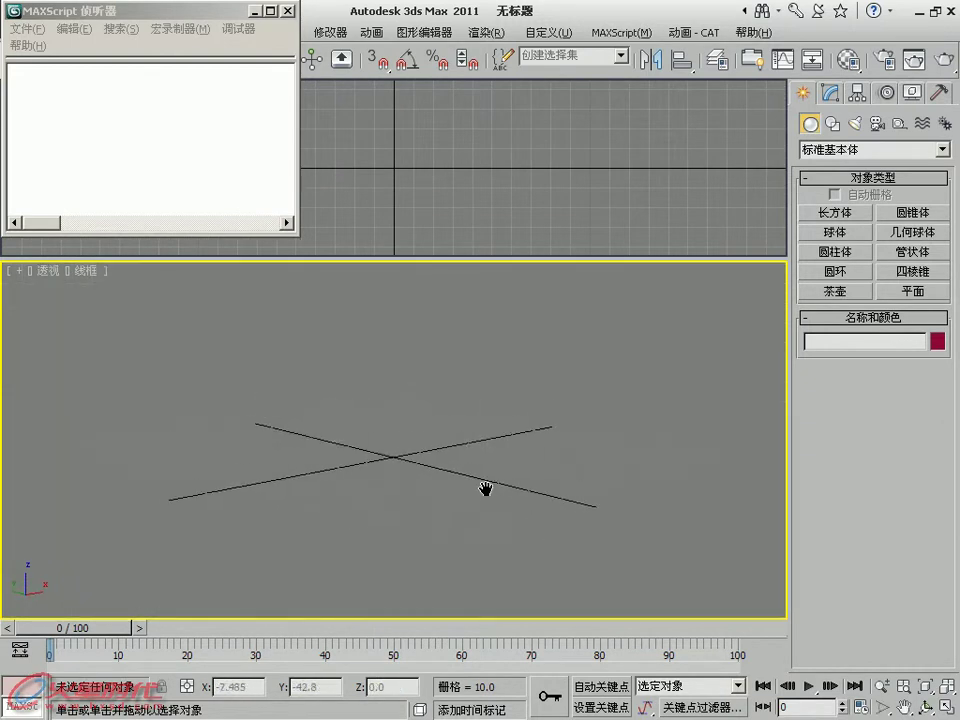
- Replace the top viewport with a docked MAXScript Listener, made slightly taller
left_click(287, 10)
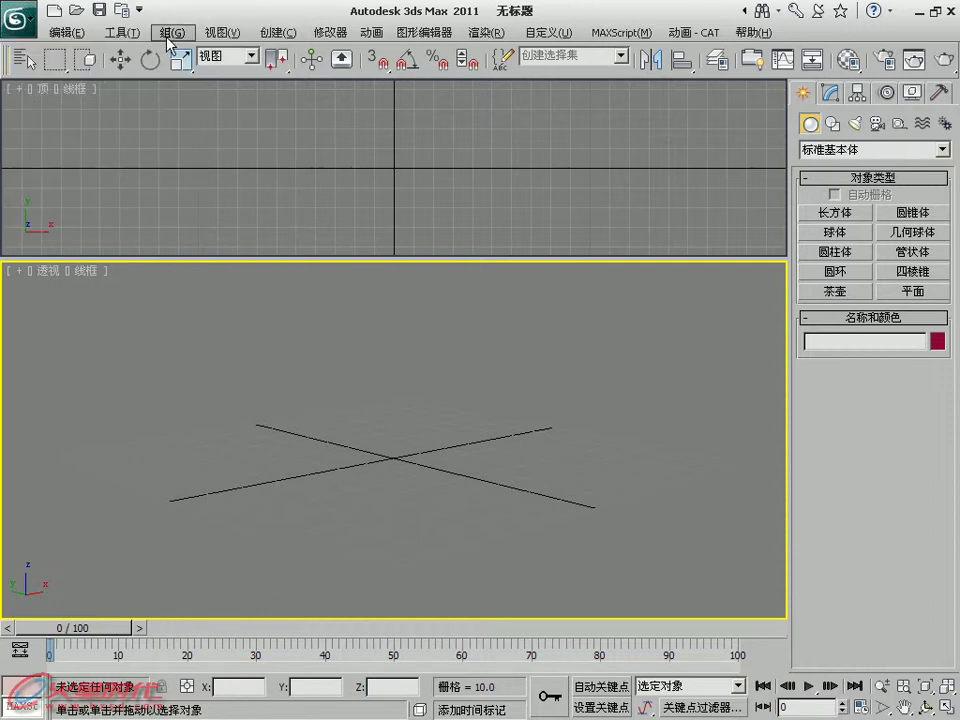
left_click(44, 95)
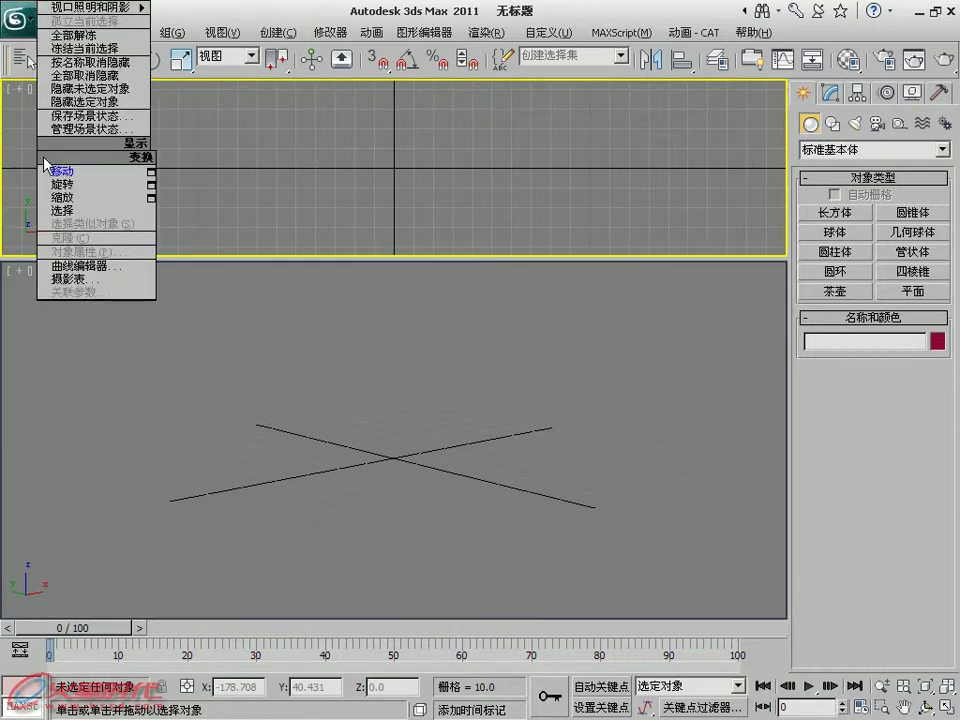
key("w")
left_click(50, 89)
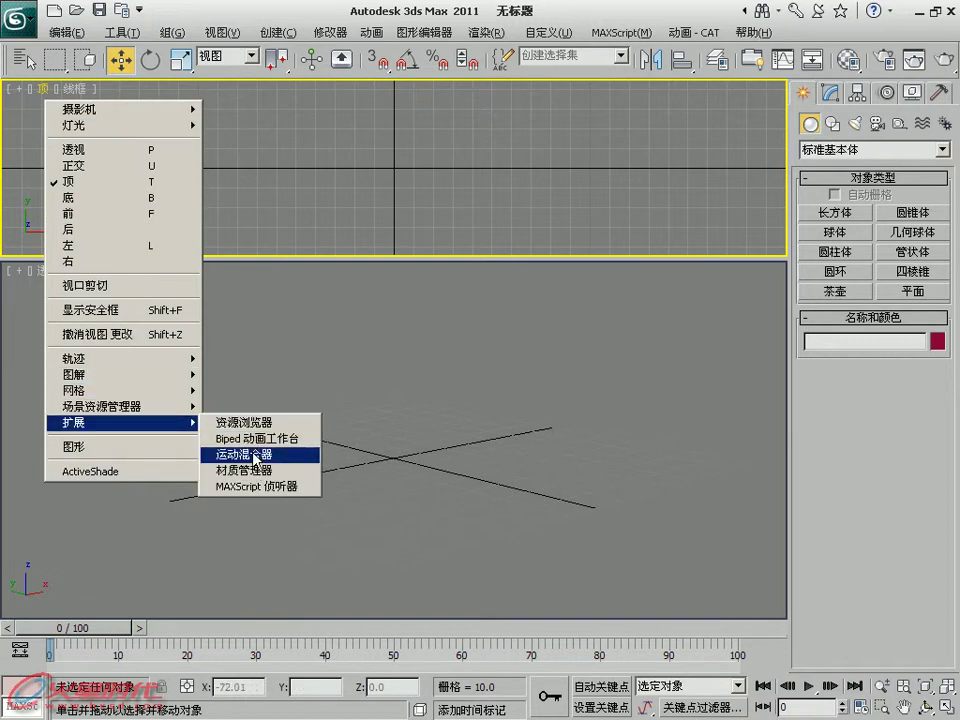
left_click(256, 487)
left_click_drag(394, 259, 396, 277)
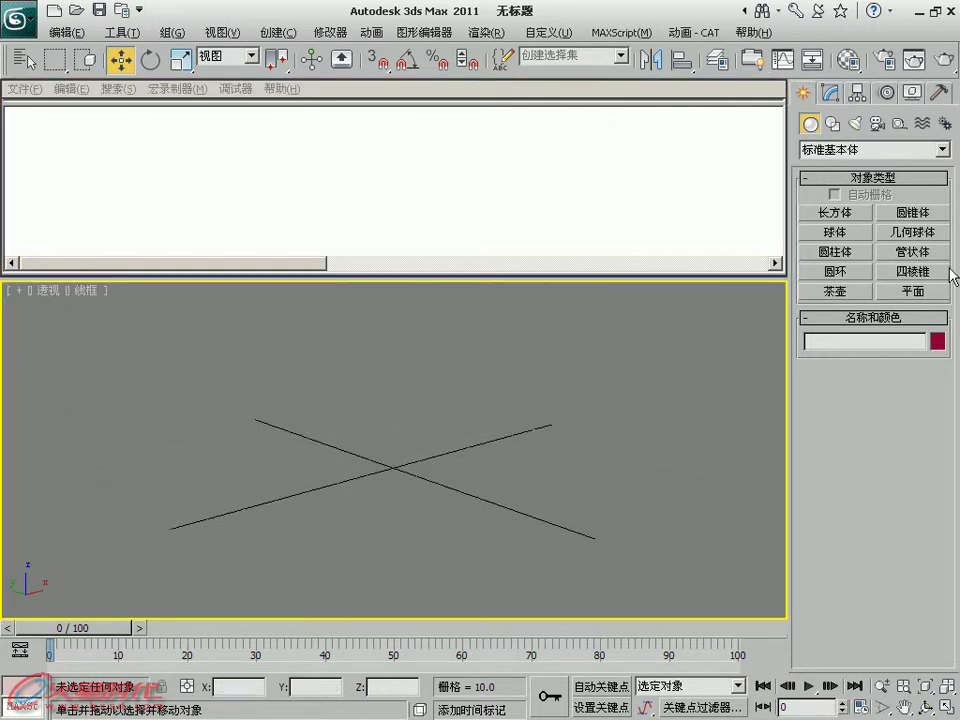
- Draw Torus001 at the grid centre and show it smooth shaded with edges
left_click(828, 252)
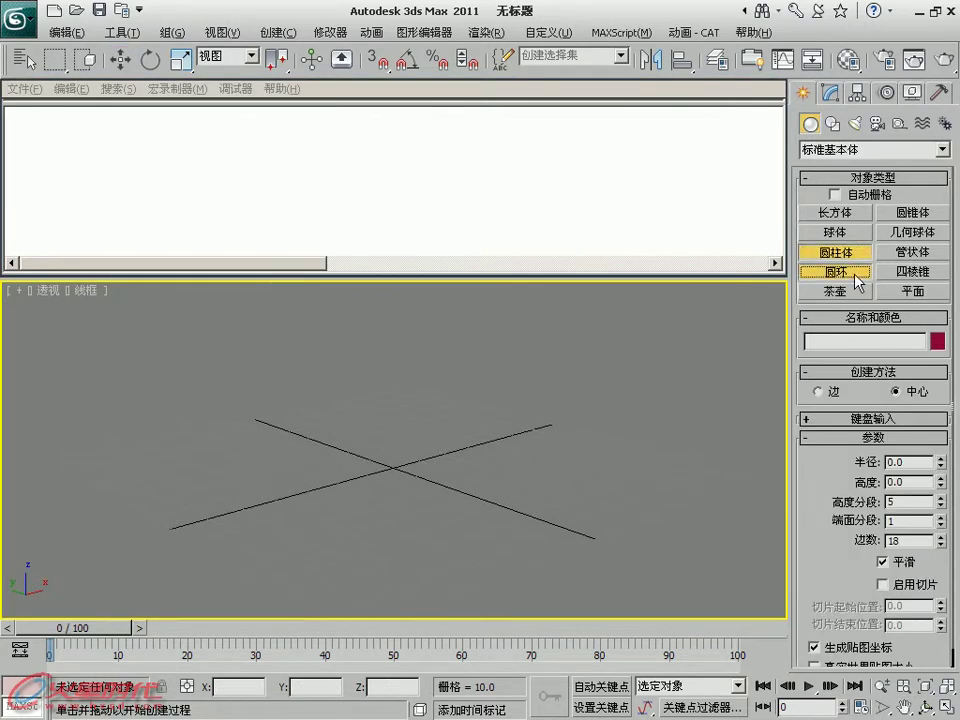
left_click(835, 271)
left_click_drag(392, 468, 420, 518)
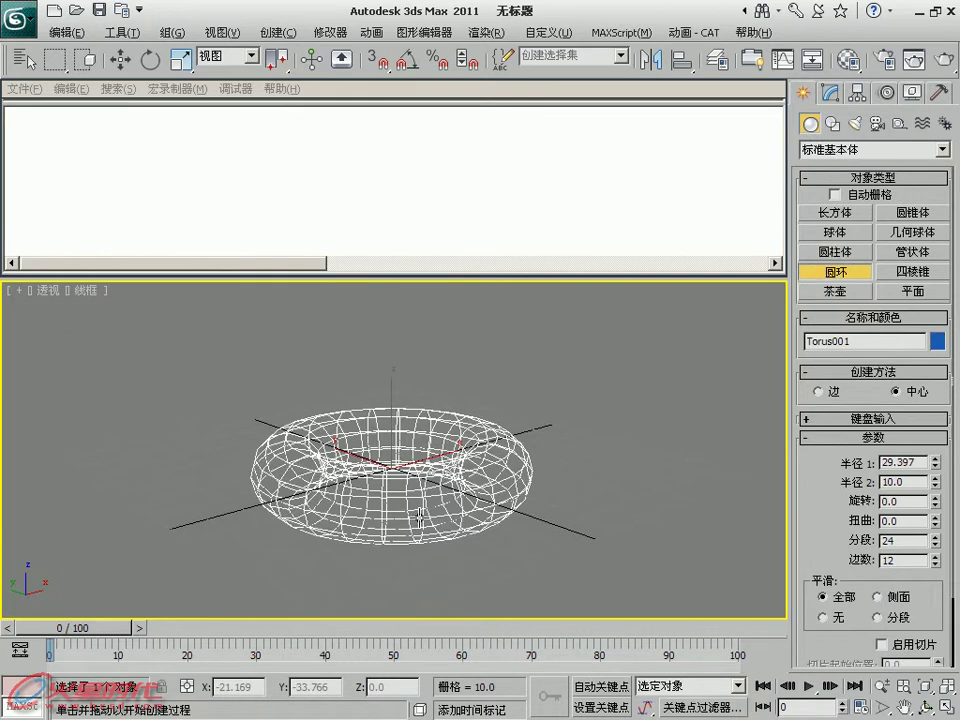
key("F3")
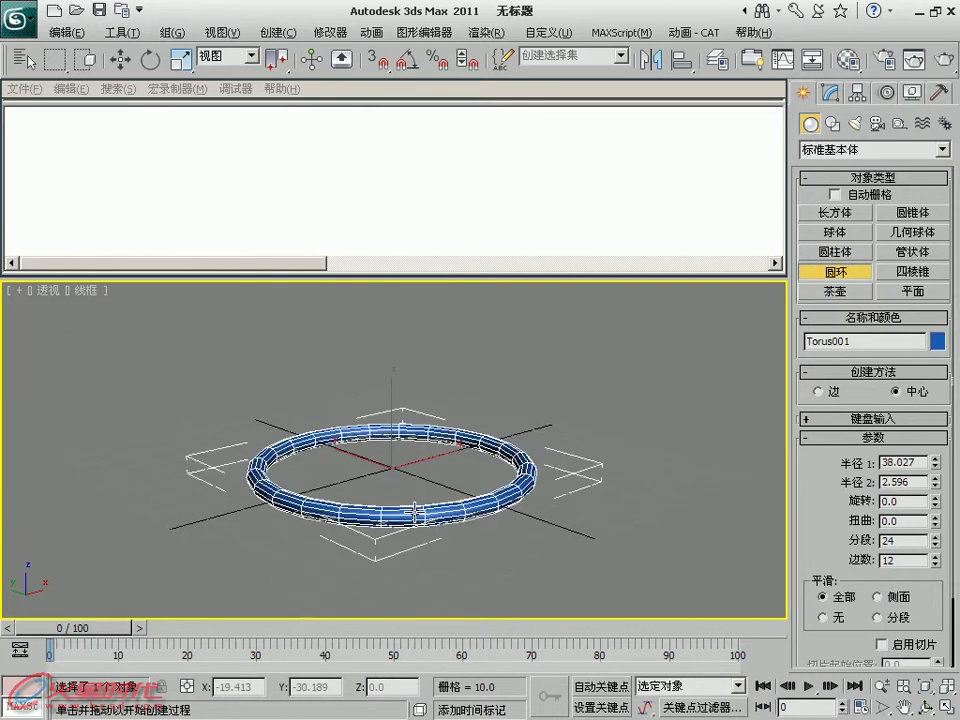
mouse_move(414, 489)
middle_mouse_down("alt")
mouse_move(447, 499)
mouse_move(451, 470)
middle_mouse_up("alt")
key("w")
right_click(451, 469)
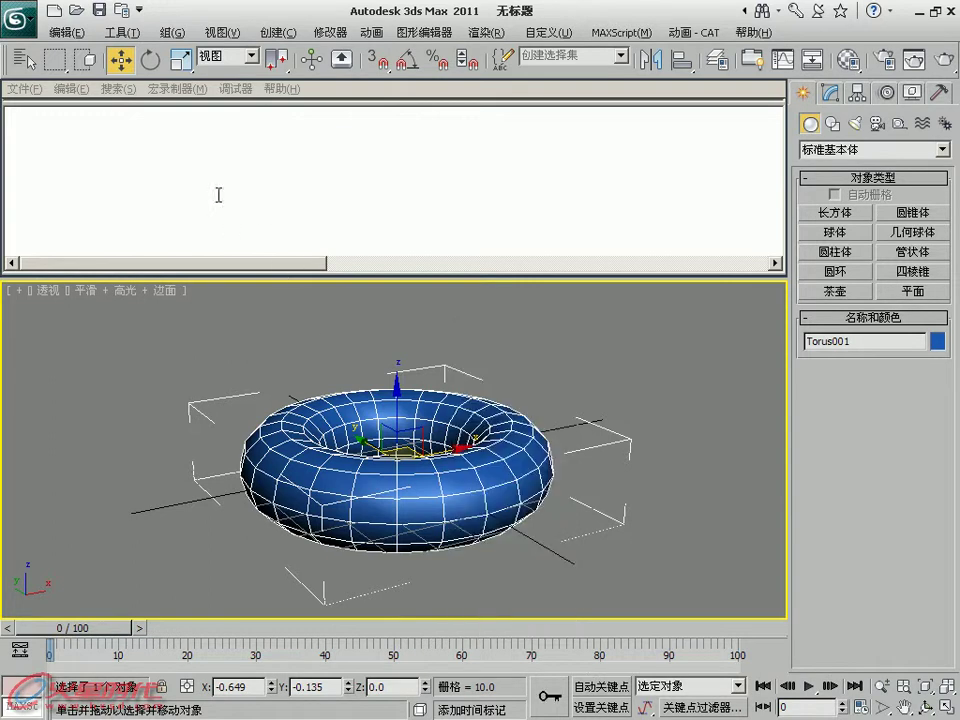
left_click(168, 185)
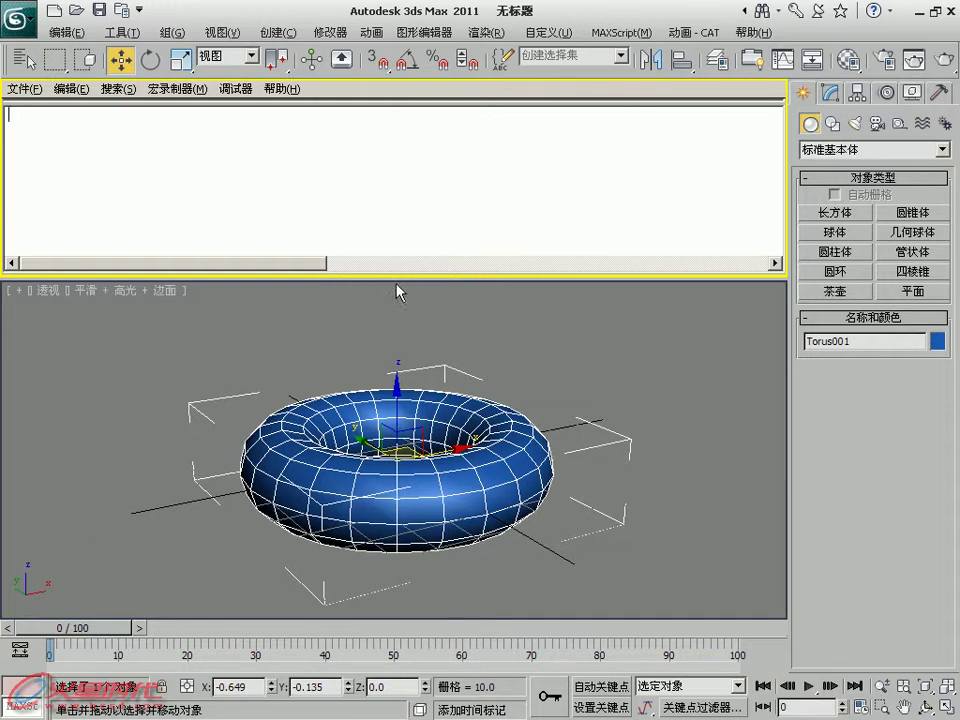
- Run 'converttopoly $' in the MAXScript Listener on Torus001
type("poly")
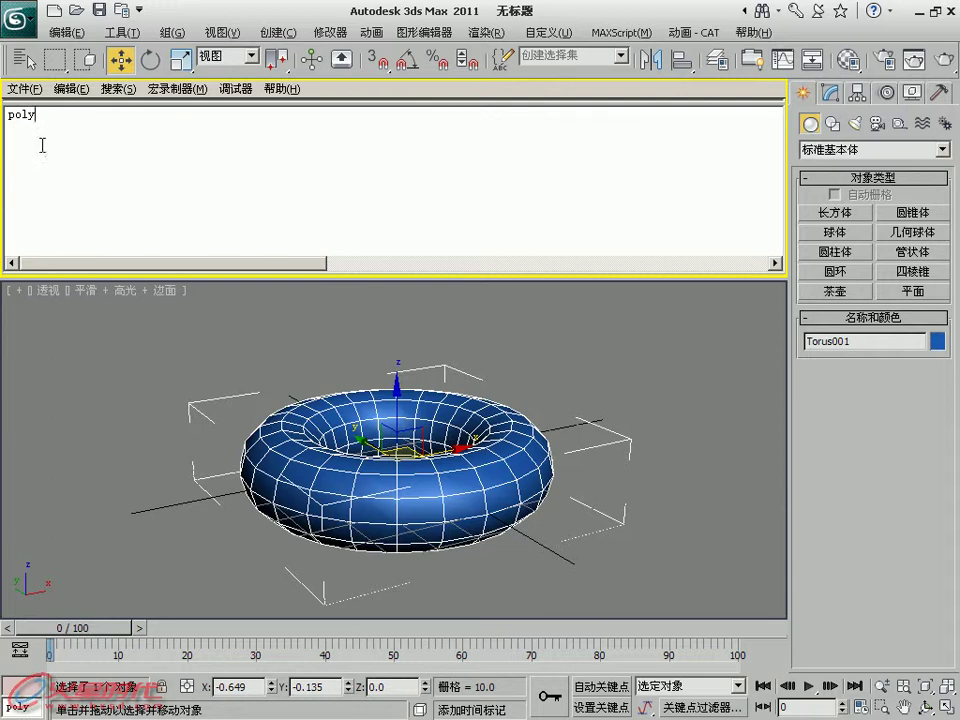
double_click(12, 114)
left_click(10, 115)
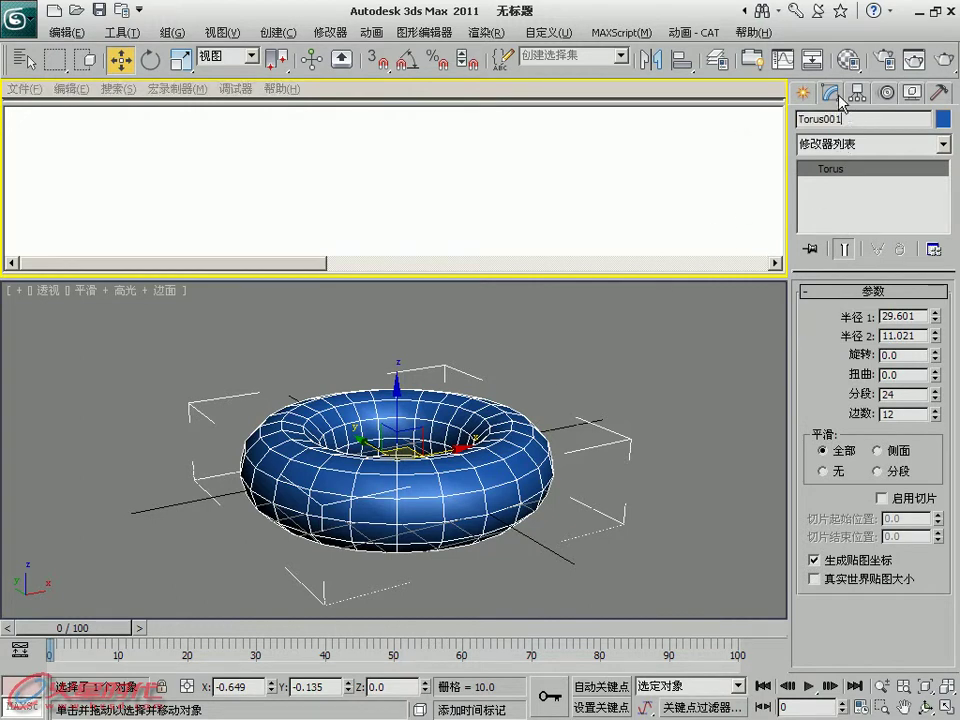
left_click(701, 111)
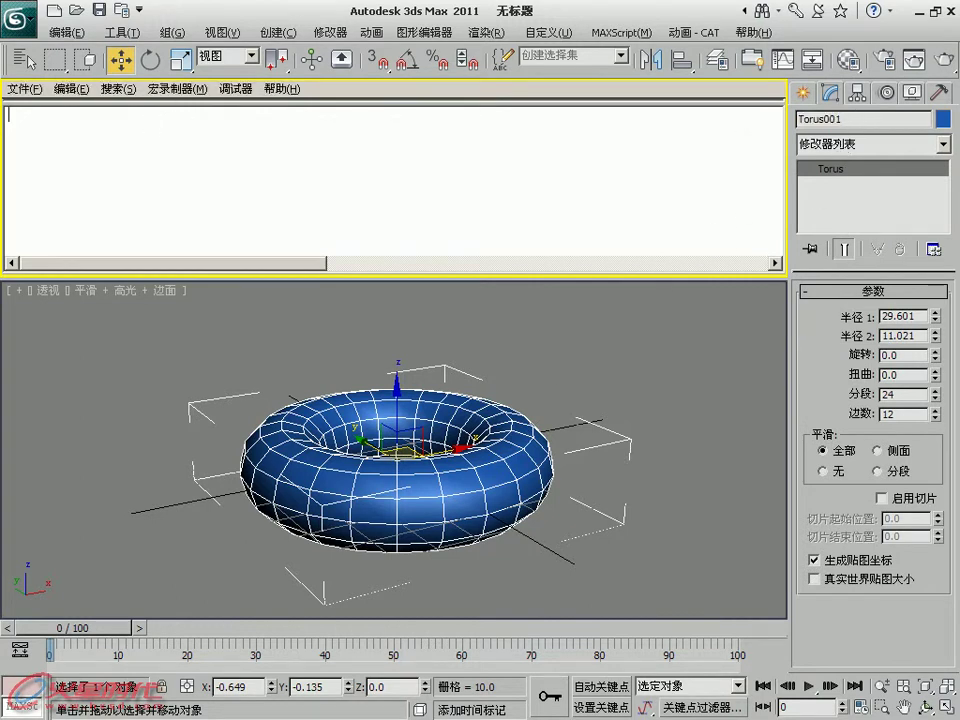
type("converttop")
type("l")
key("BackSpace")
type("oly $")
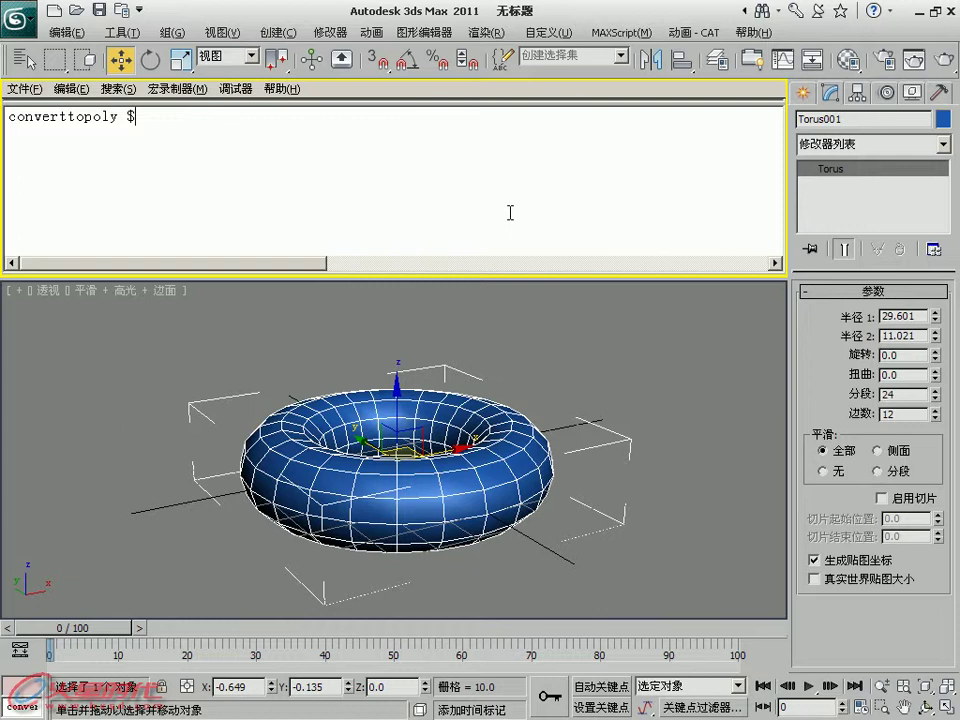
key("Return")
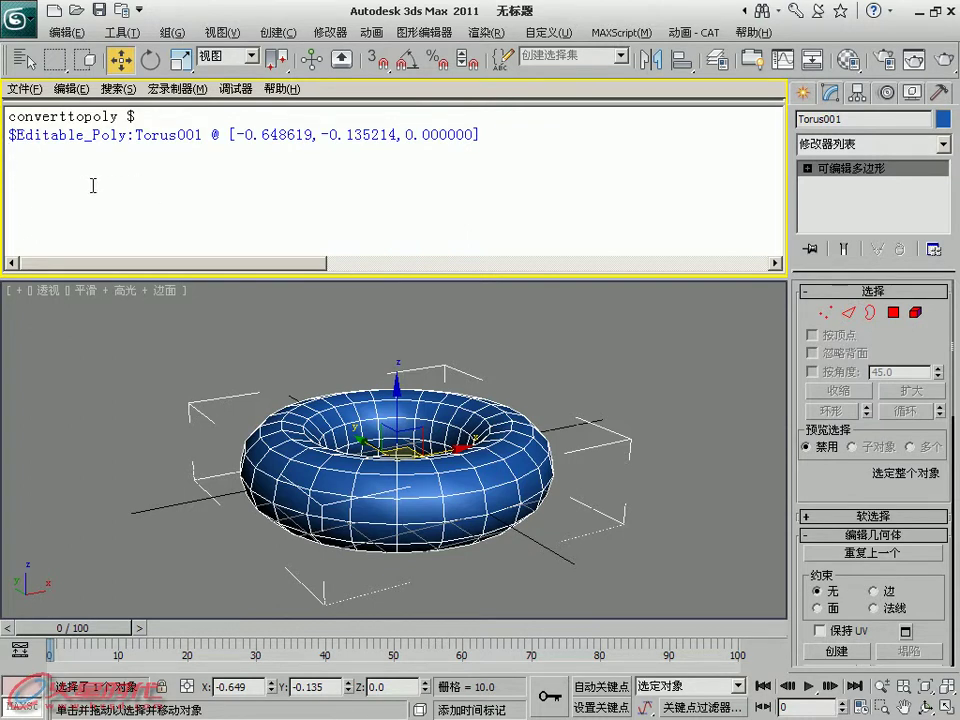
- Select all 288 torus vertices in vertex mode, then leave vertex mode
left_click(825, 315)
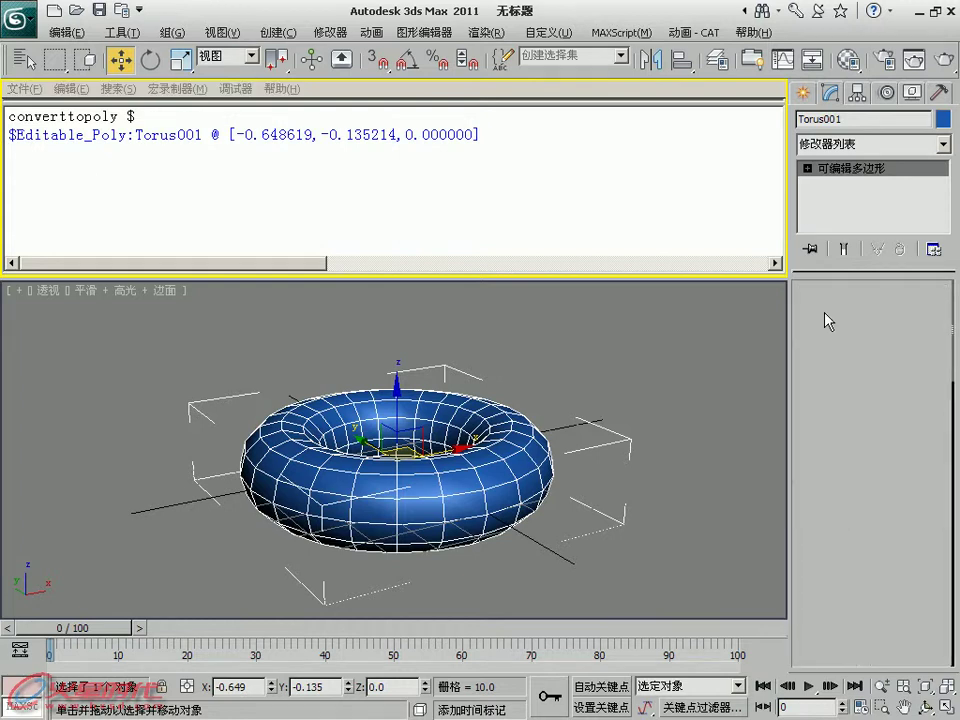
key("ctrl+a")
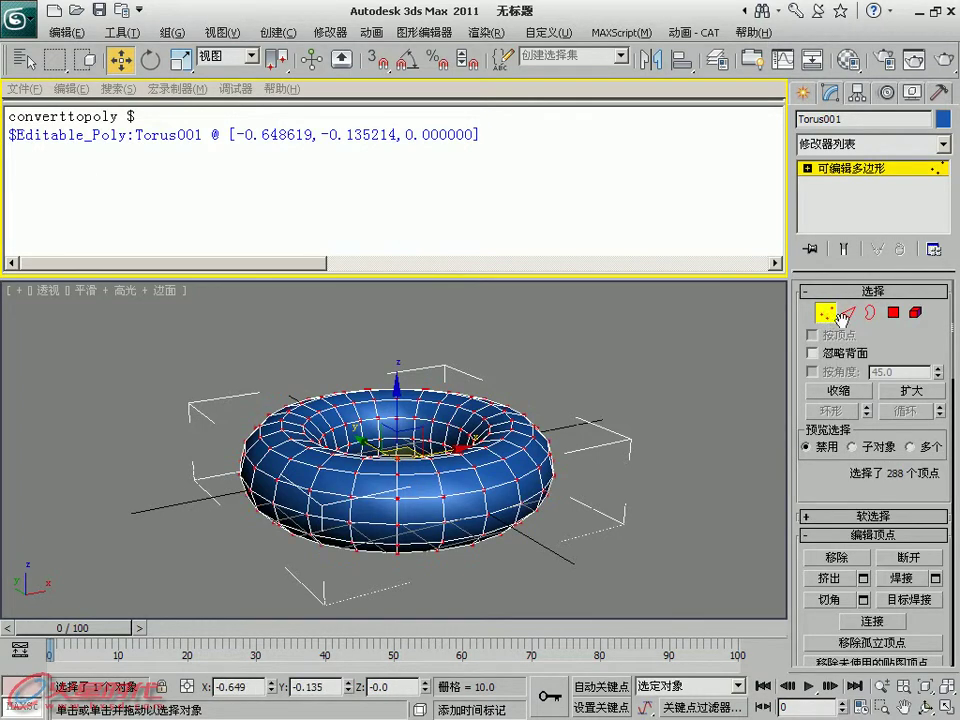
left_click(824, 315)
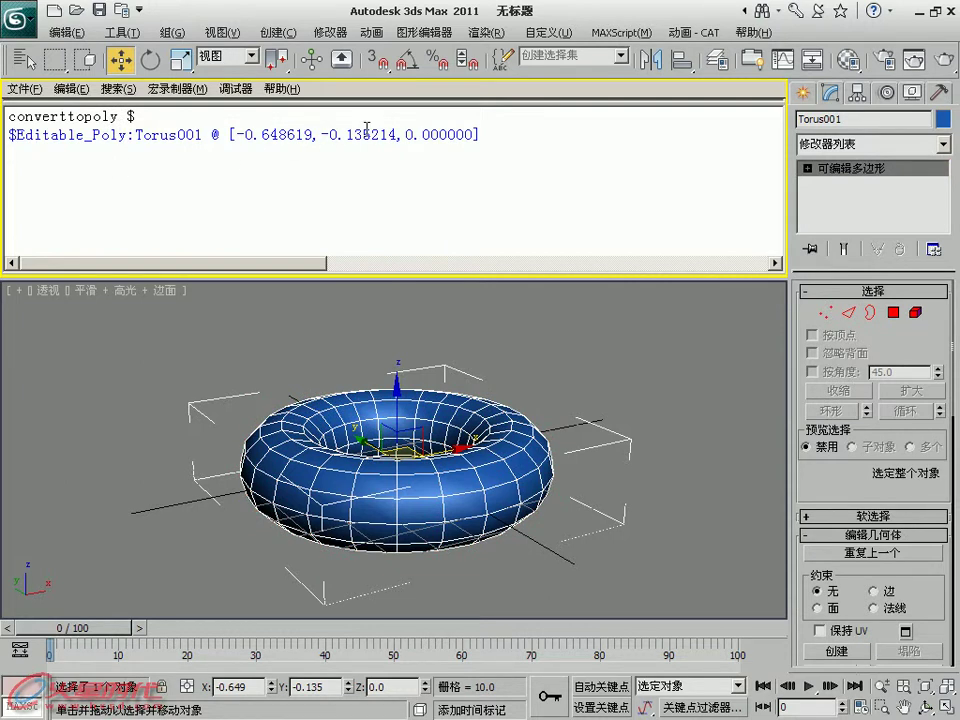
- Run 'polyop.getvert $' in the Listener and delete its argument-count error
type("poo")
key("BackSpace")
type("ly")
type("op.")
type("getvert.$")
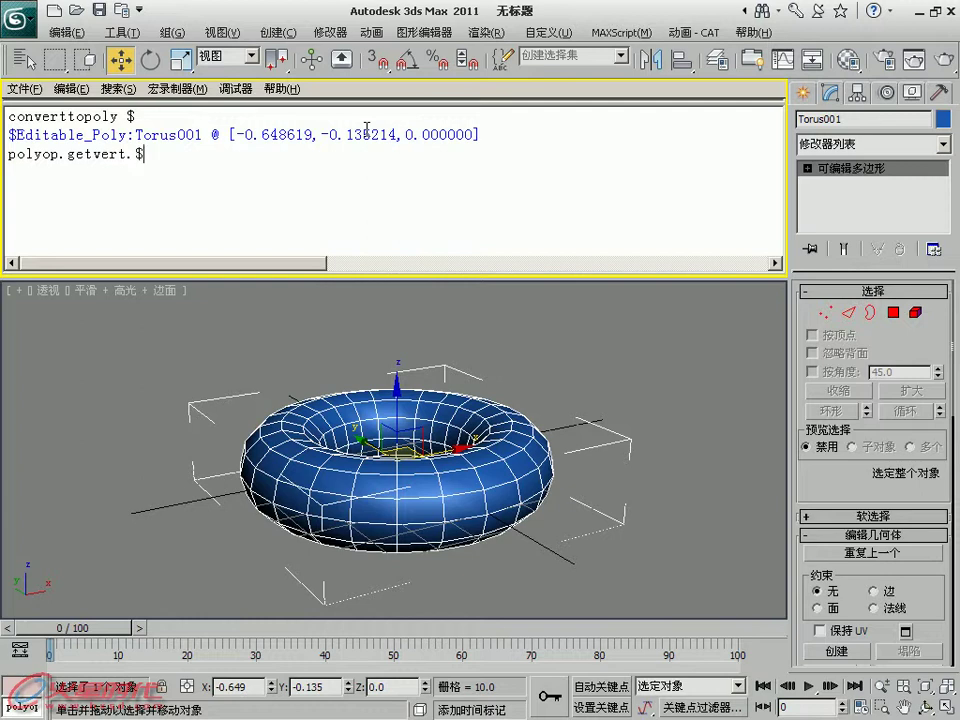
key("BackSpace")
type("$")
key("Return")
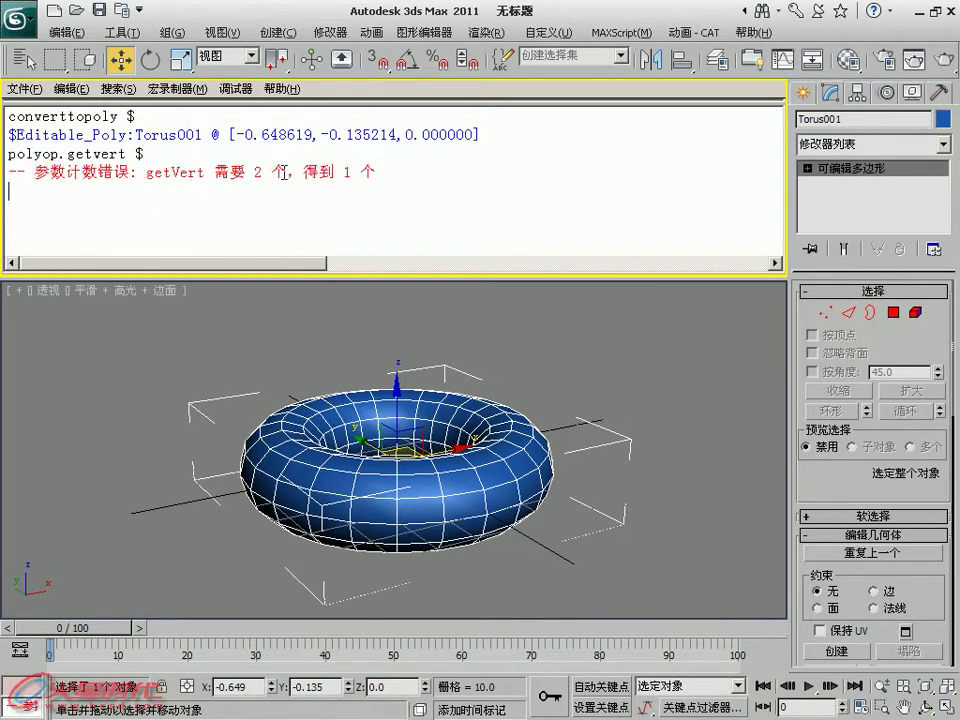
left_click_drag(40, 190, 3, 172)
key("BackSpace")
key("BackSpace")
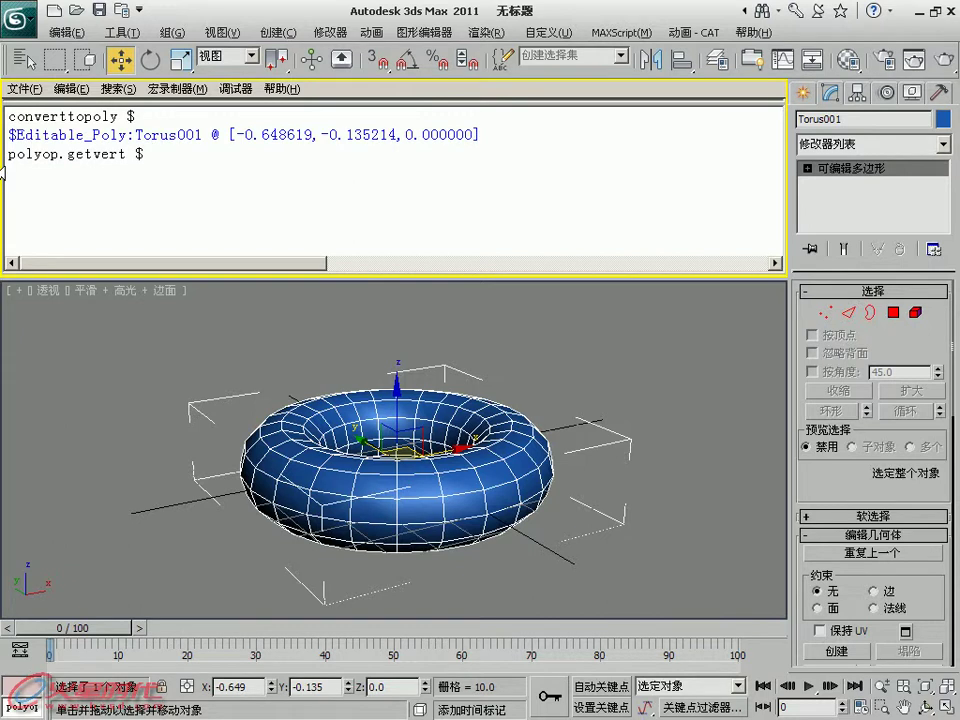
- Run 'polyop.getvert $ 1' and inspect the torus vertices in vertex mode
type("1")
key("Return")
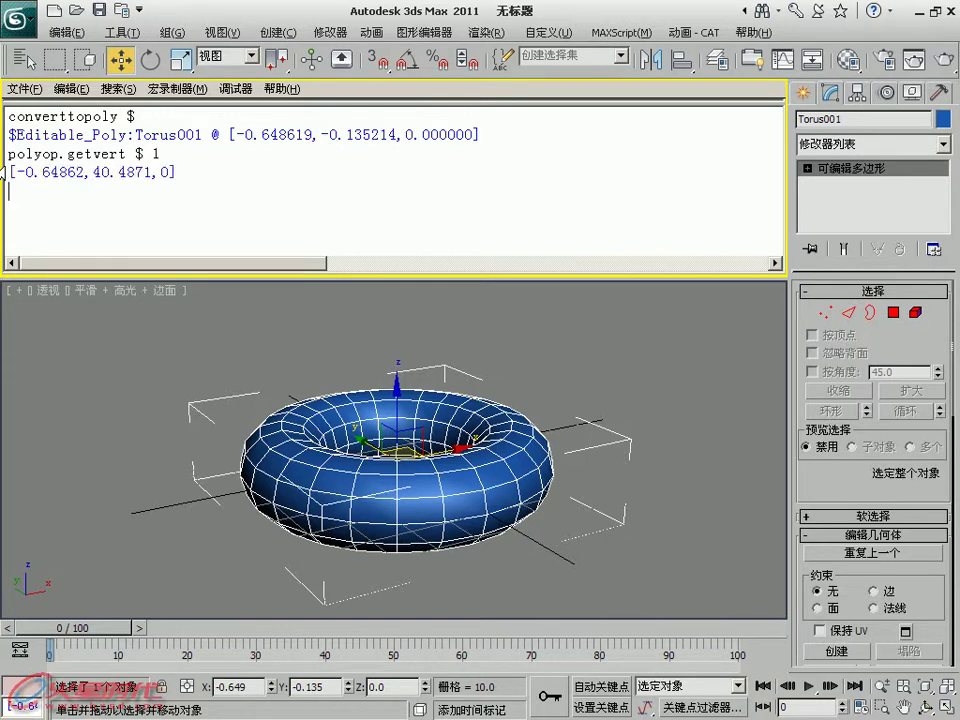
middle_click_drag(221, 381, 401, 392, "alt")
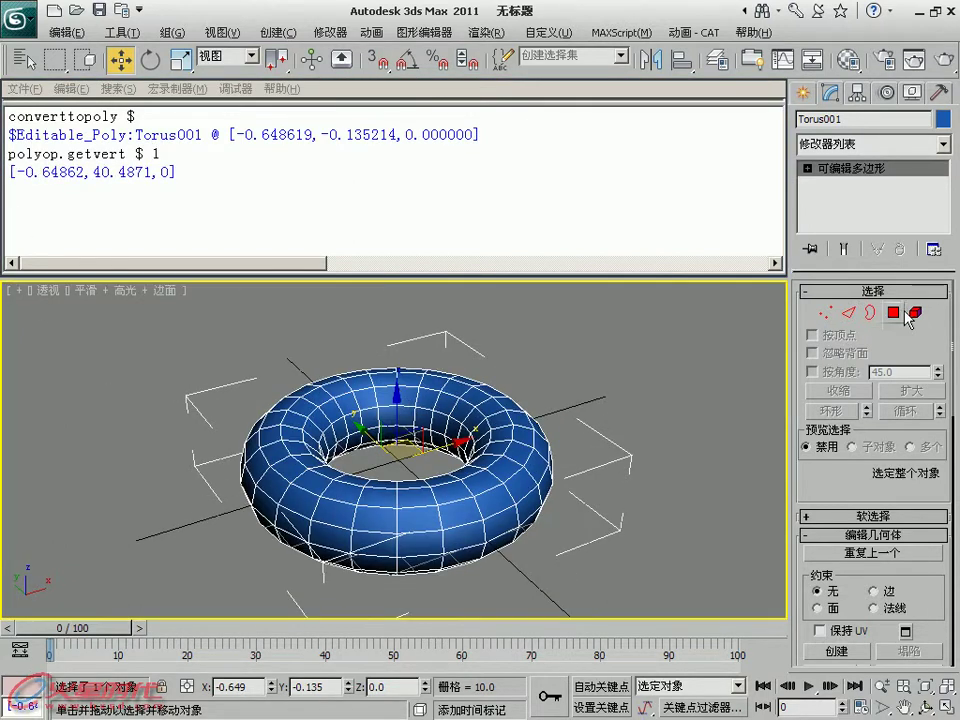
left_click(826, 313)
mouse_move(653, 392)
middle_mouse_down("alt")
mouse_move(615, 392)
mouse_move(528, 360)
middle_mouse_up("alt")
left_click(596, 420)
middle_click_drag(596, 420, 480, 340, "alt")
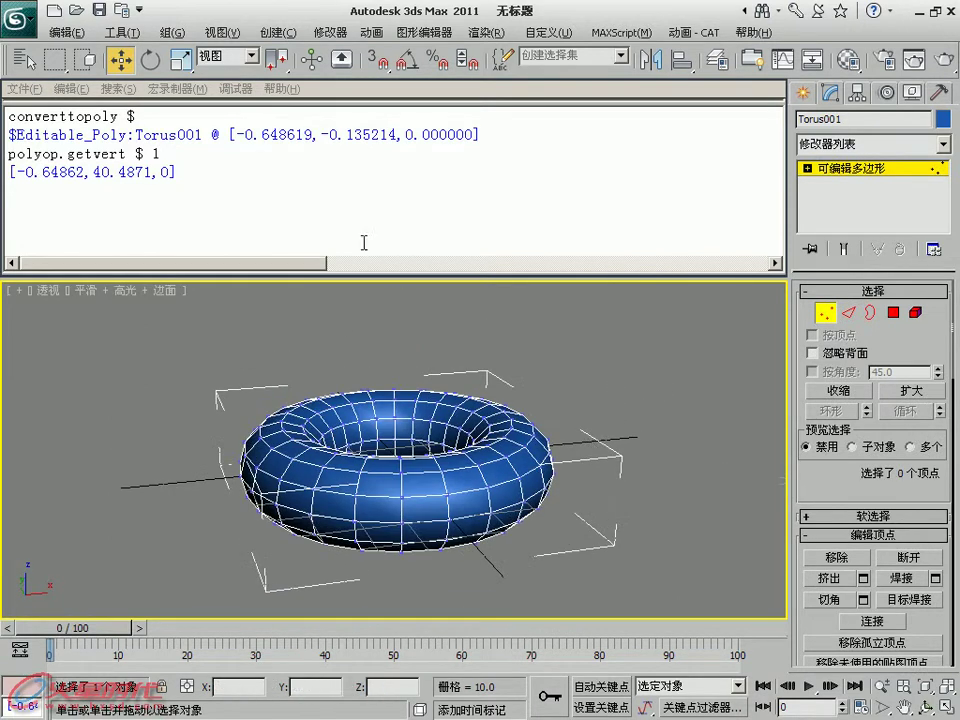
- Re-run the vertex 1 query, returning [-0.64862,40.4871,0], and start a new Listener line
left_click(250, 154)
key("Return")
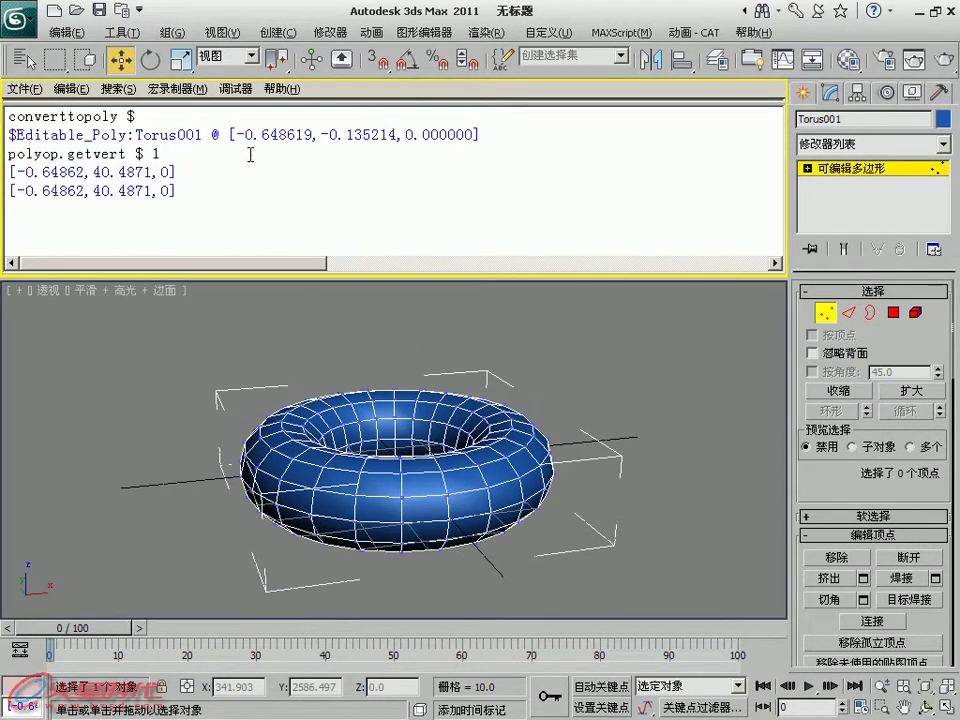
mouse_move(256, 300)
middle_mouse_down("alt")
mouse_move(330, 350)
mouse_move(363, 392)
mouse_move(235, 395)
middle_mouse_up("alt")
left_click_drag(182, 171, 6, 171)
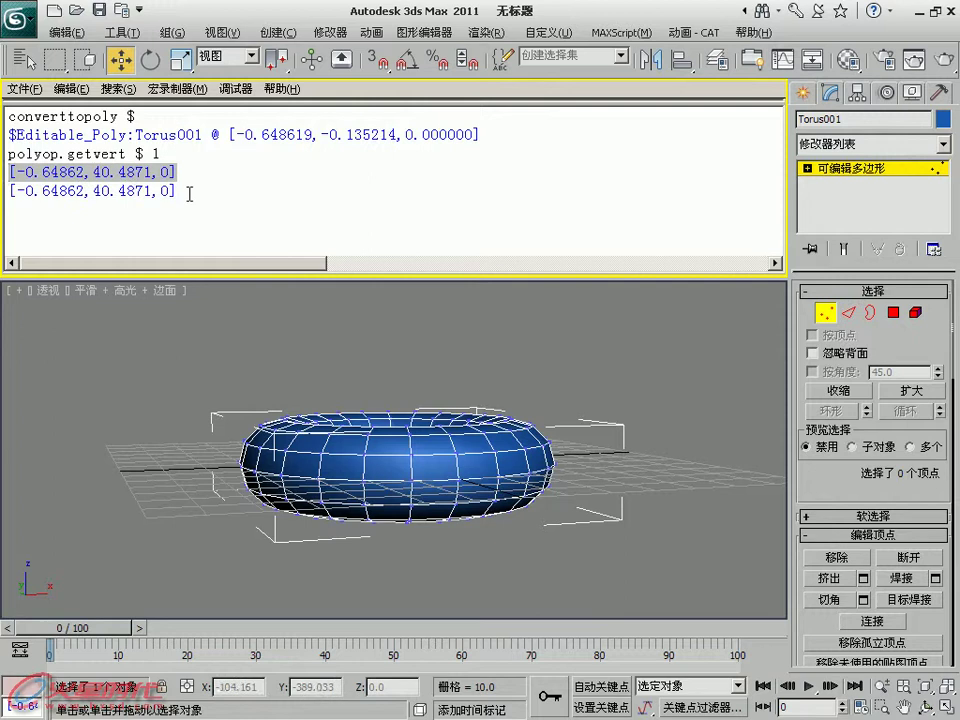
left_click(157, 154)
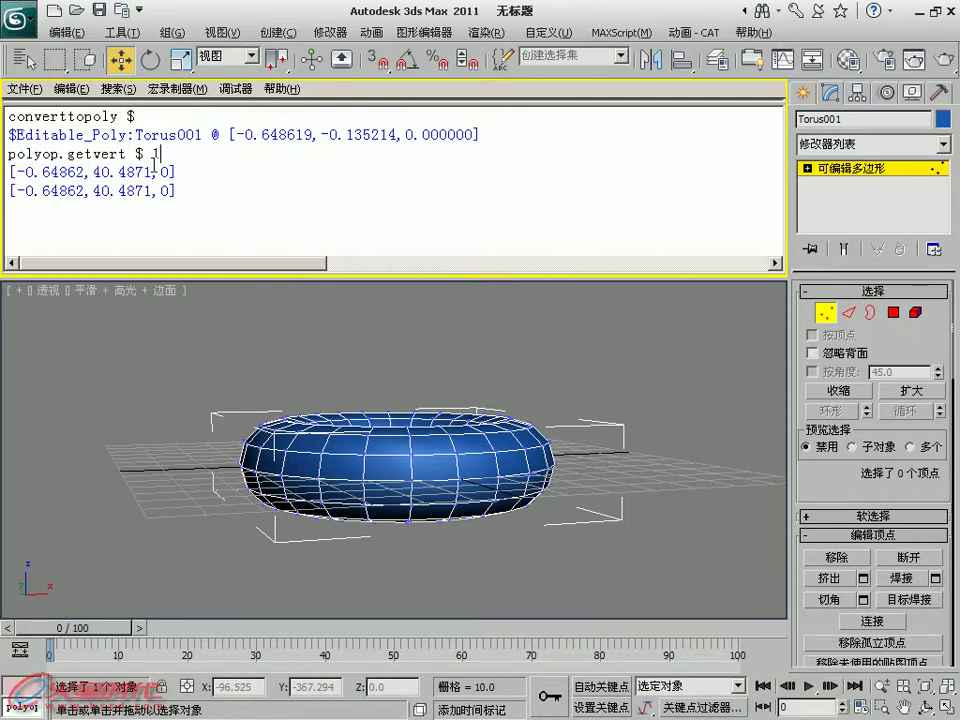
left_click(49, 218)
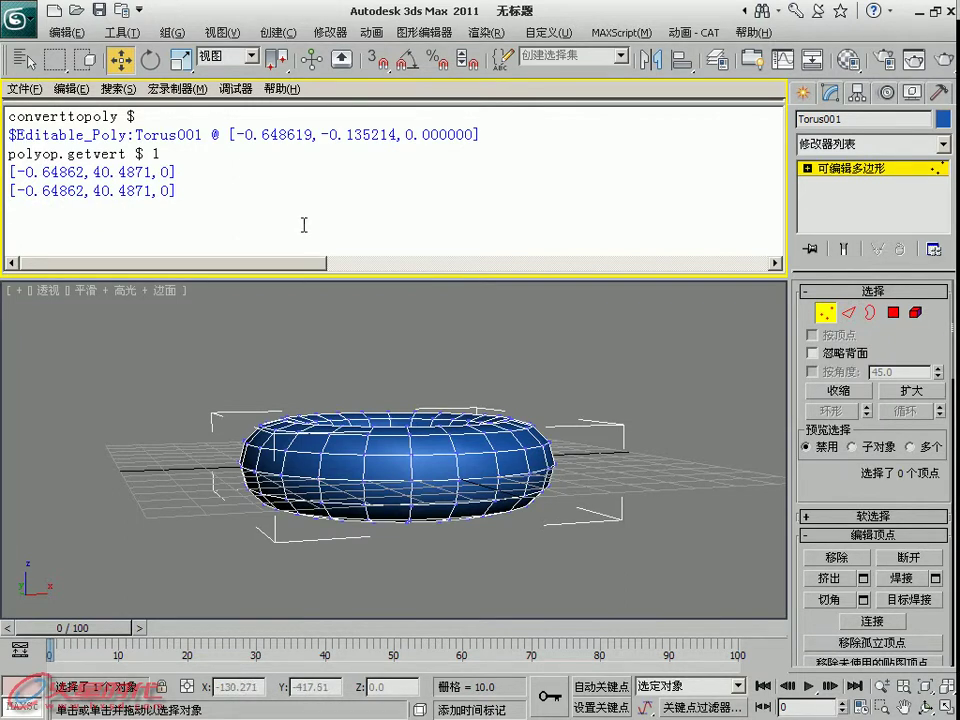
type("get")
key("BackSpace")
key("BackSpace")
key("BackSpace")
key("BackSpace")
key("Return")
- Run 'polyop.getnumverts $' to get 288, confirming by selecting all vertices
type("polyop.g")
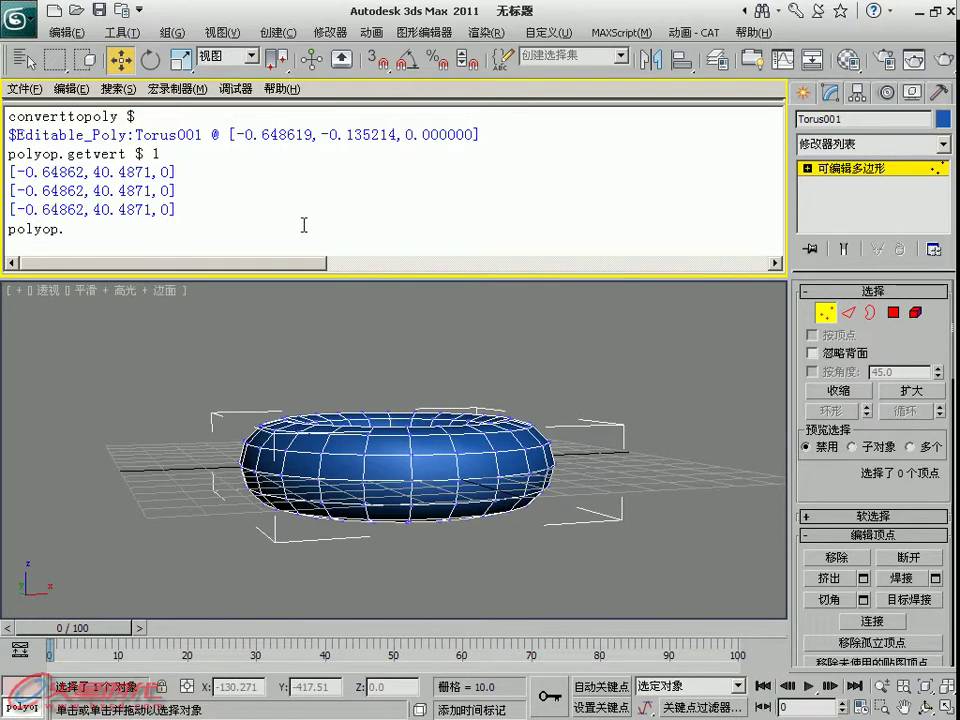
type("etnumverts $")
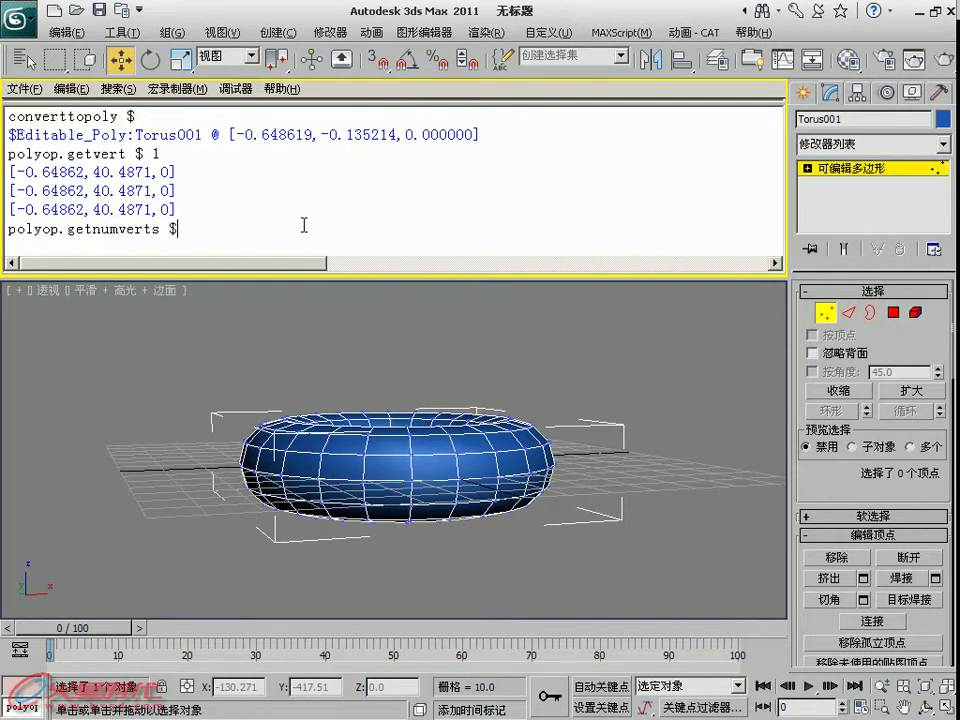
key("Return")
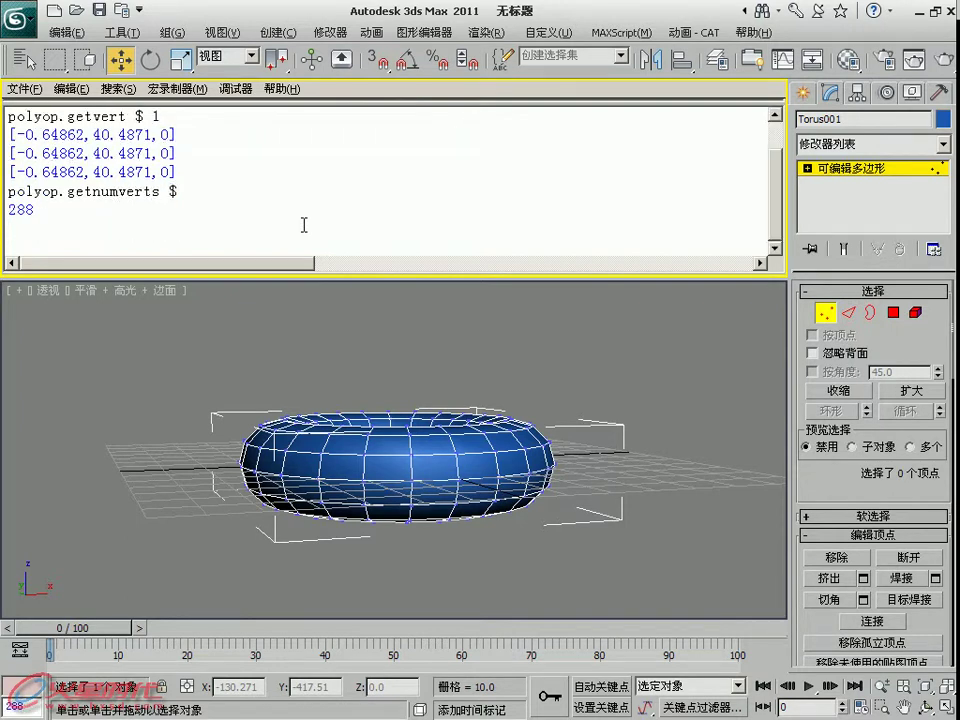
left_click(718, 470)
key("ctrl+a")
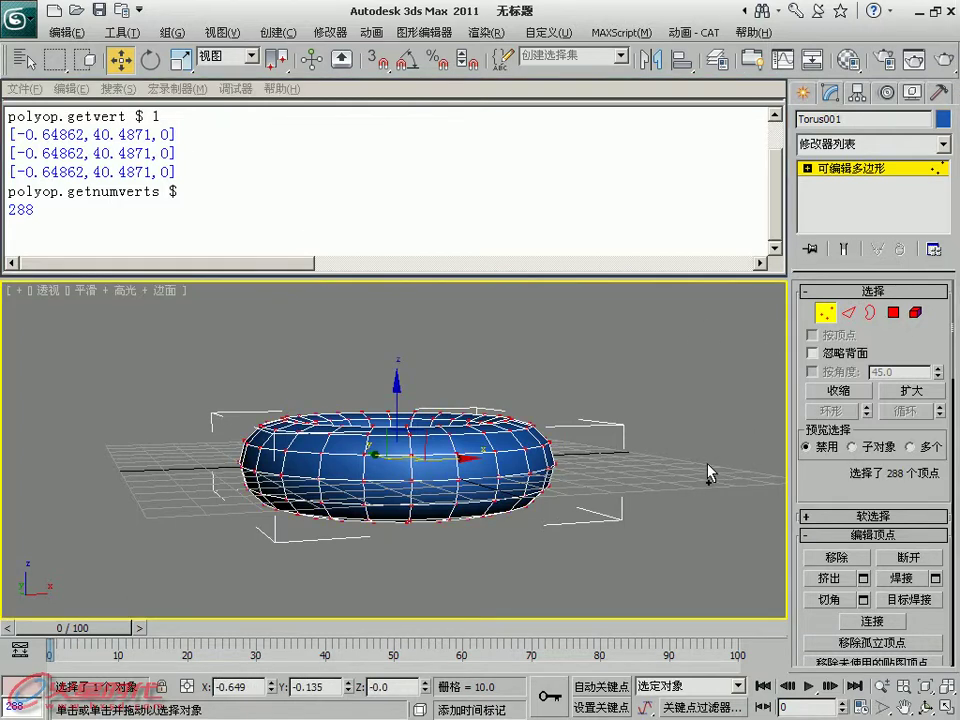
left_click(827, 312)
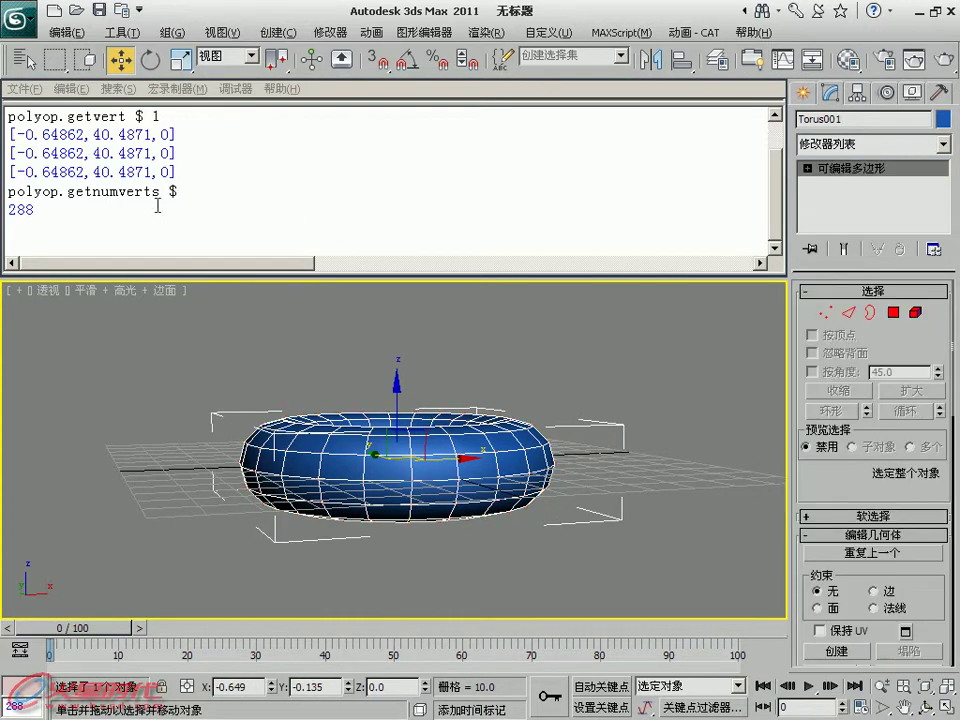
- Delete the duplicate position result lines and make the Listener taller
left_click_drag(69, 191, 135, 191)
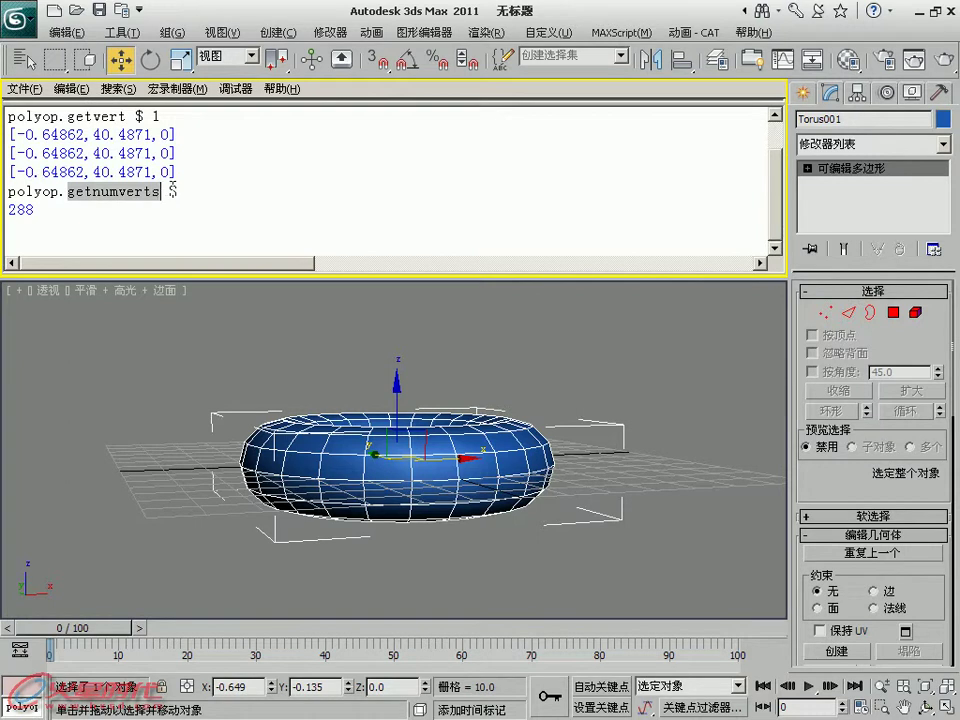
left_click(60, 188)
left_click_drag(180, 172, 3, 160)
key("BackSpace")
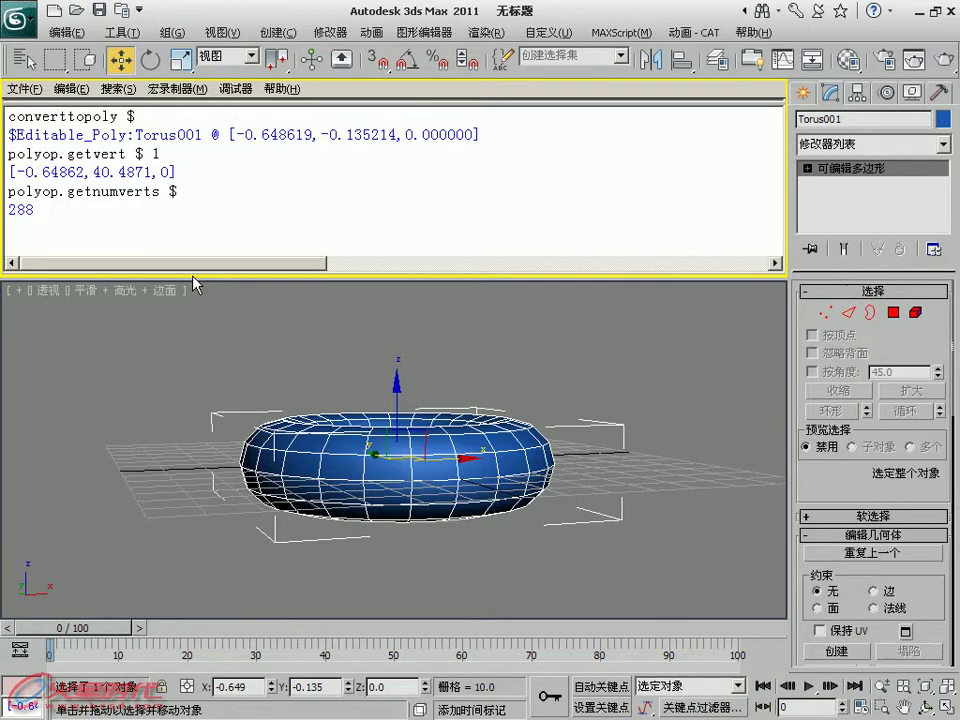
left_click_drag(193, 283, 193, 347)
- Orbit and zoom the perspective view to see the torus from above
mouse_move(375, 465)
middle_mouse_down("alt")
mouse_move(432, 560)
mouse_move(324, 423)
middle_mouse_up("alt")
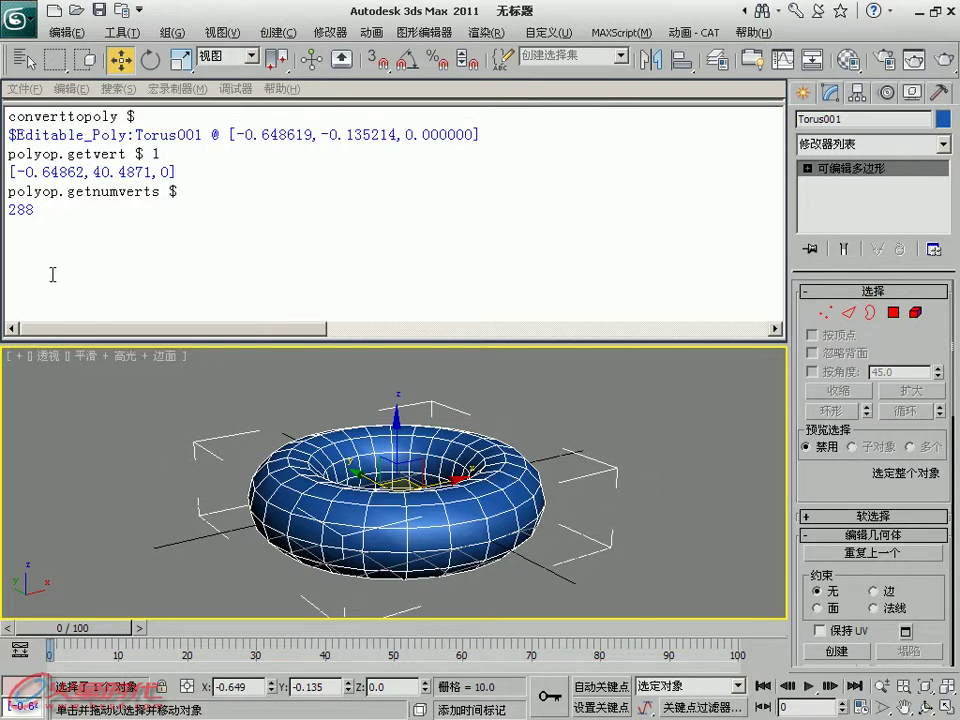
middle_click_drag(403, 379, 403, 410, "alt")
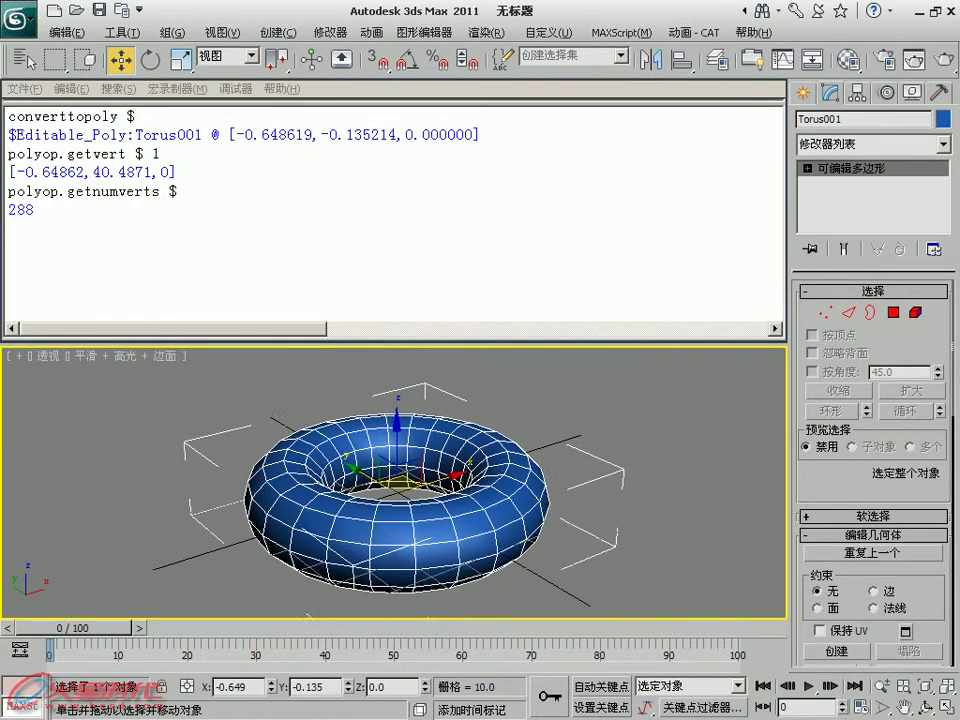
scroll(397, 490, "up", 2)
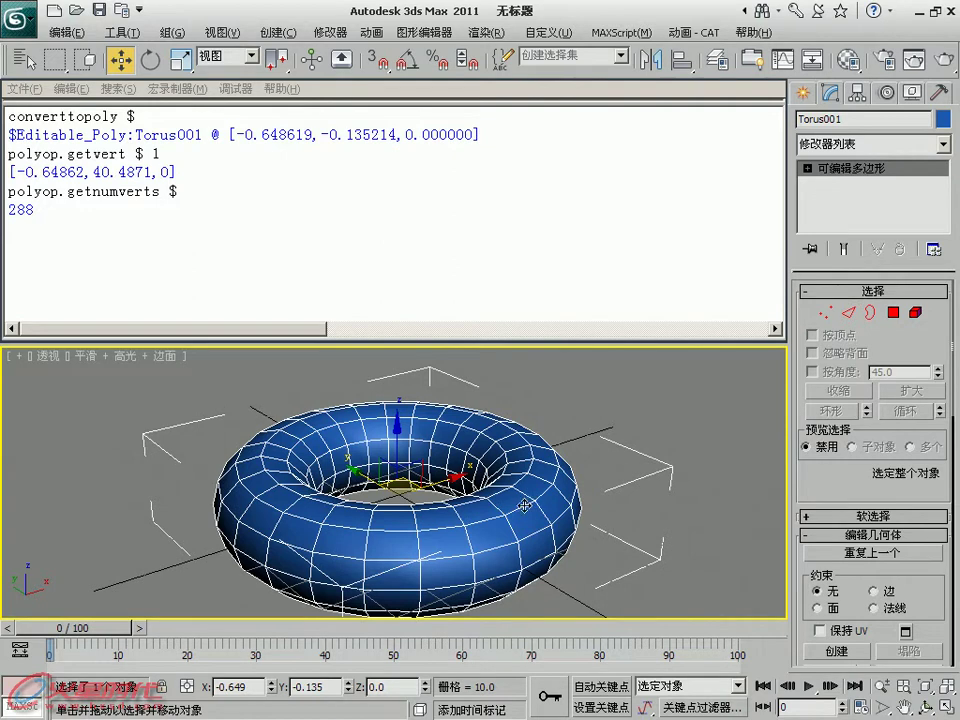
scroll(550, 500, "up", 3)
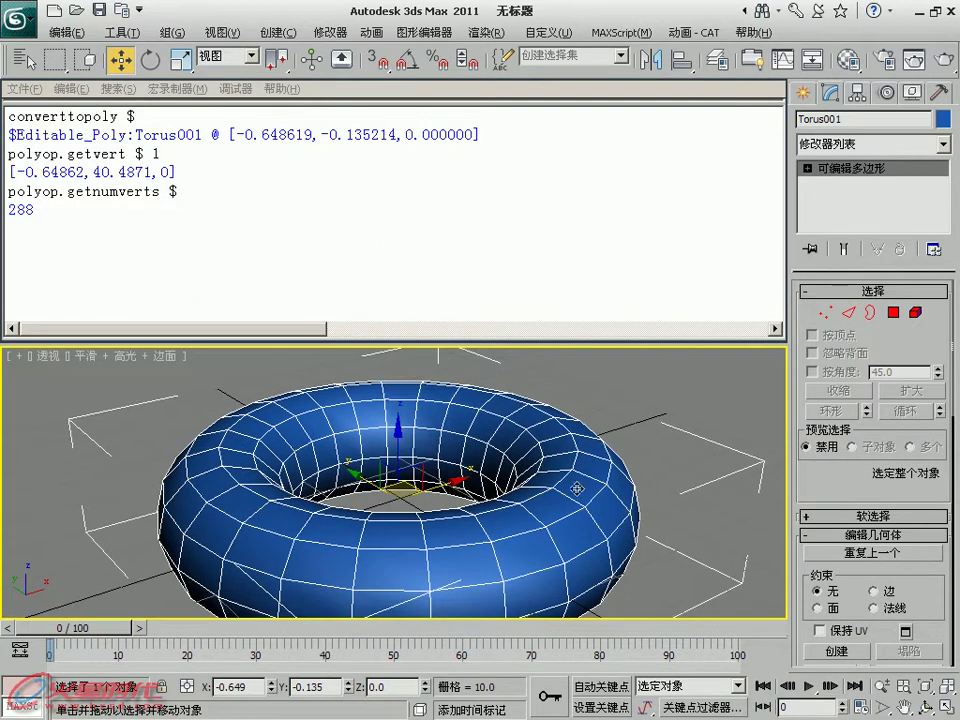
scroll(437, 378, "down", 1)
scroll(437, 378, "down", 2)
scroll(437, 378, "down", 2)
scroll(430, 380, "down", 1)
scroll(430, 380, "down", 1)
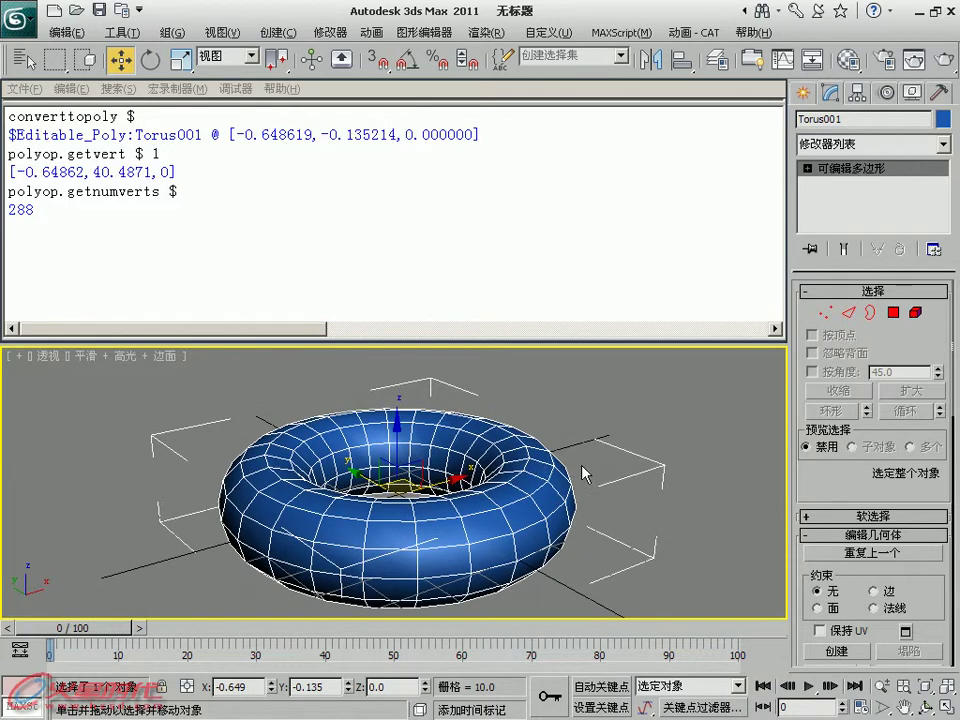
middle_click_drag(585, 475, 560, 470, "alt")
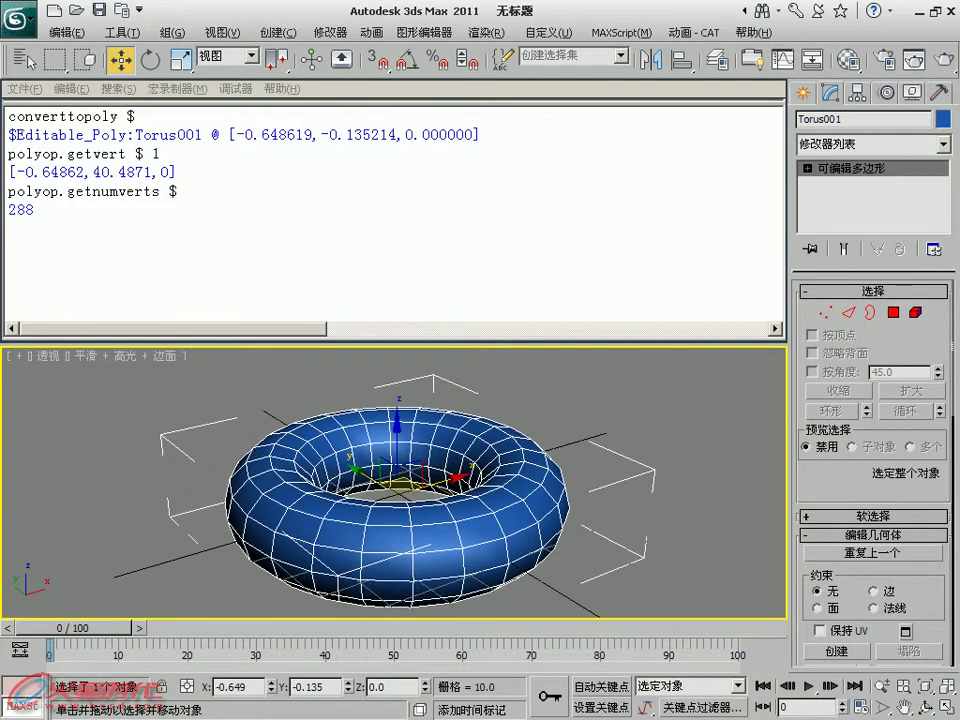
left_click(214, 272)
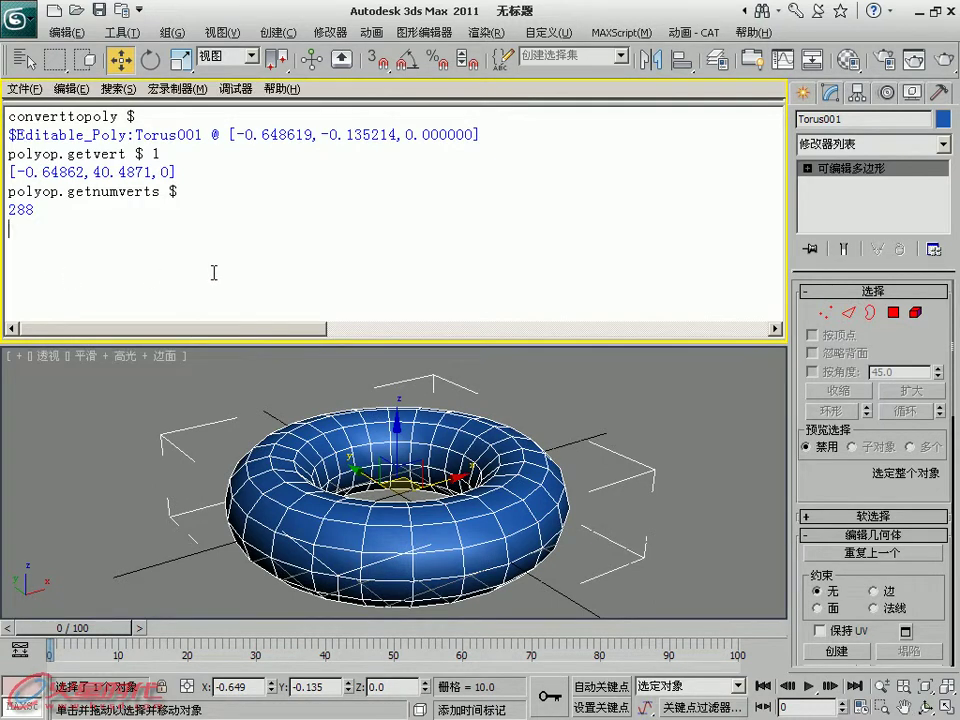
- Create Sphere001 with sphere() and run '$.radius=2;$.segs=4' to shrink it
type("sphere(")
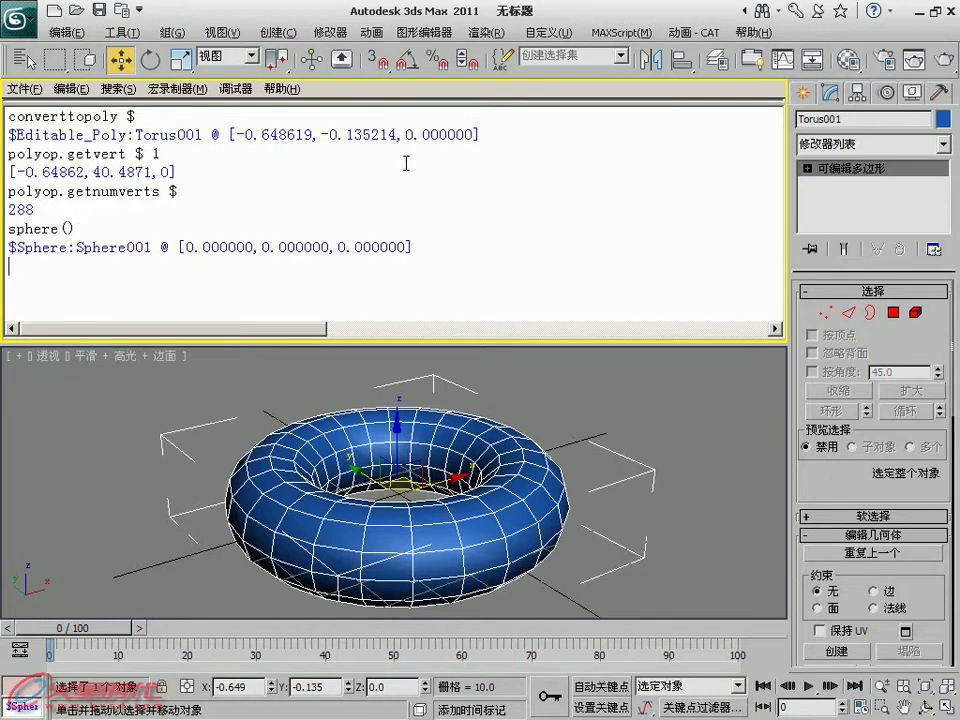
left_click(427, 458)
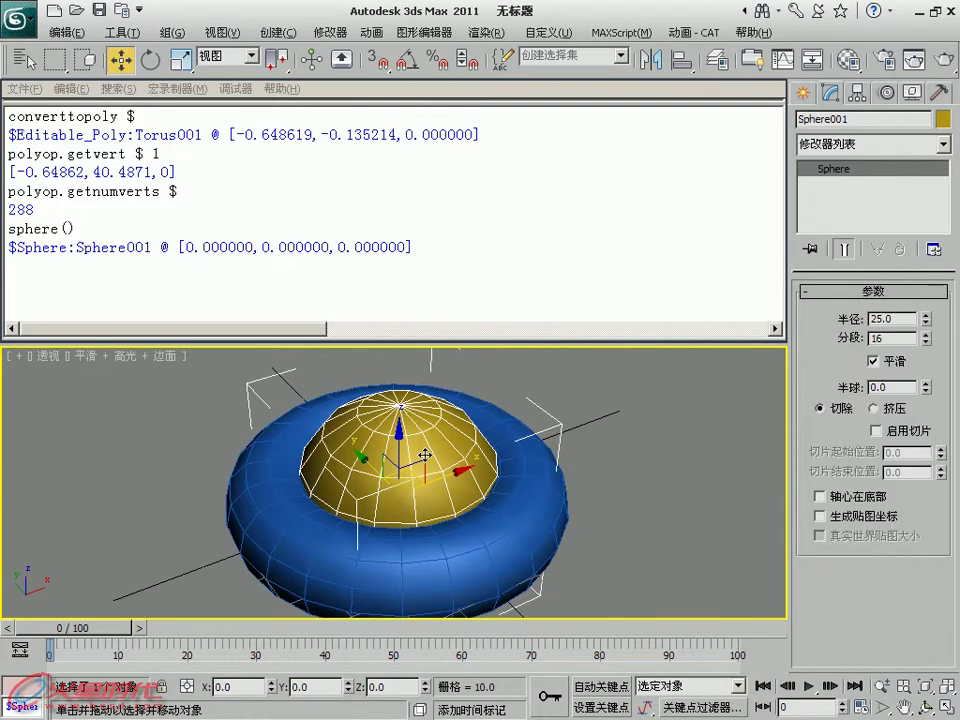
type("$")
key("BackSpace")
type("radius=2")
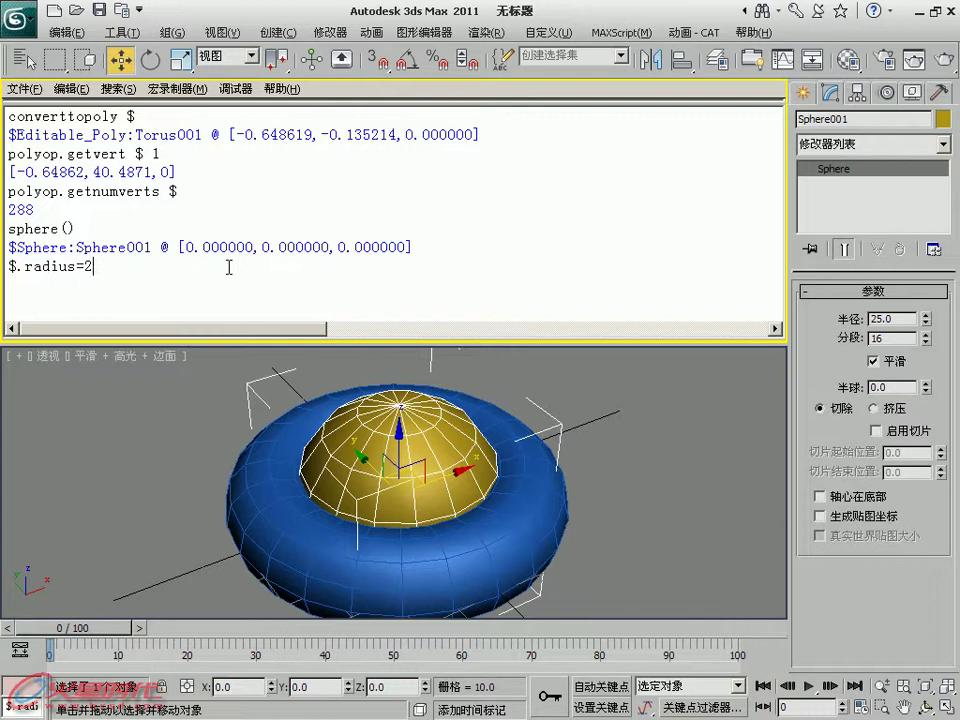
type("$.")
type("seg")
left_click_drag(97, 266, 54, 266)
left_click(124, 260)
key("Return")
scroll(340, 420, "up", 2)
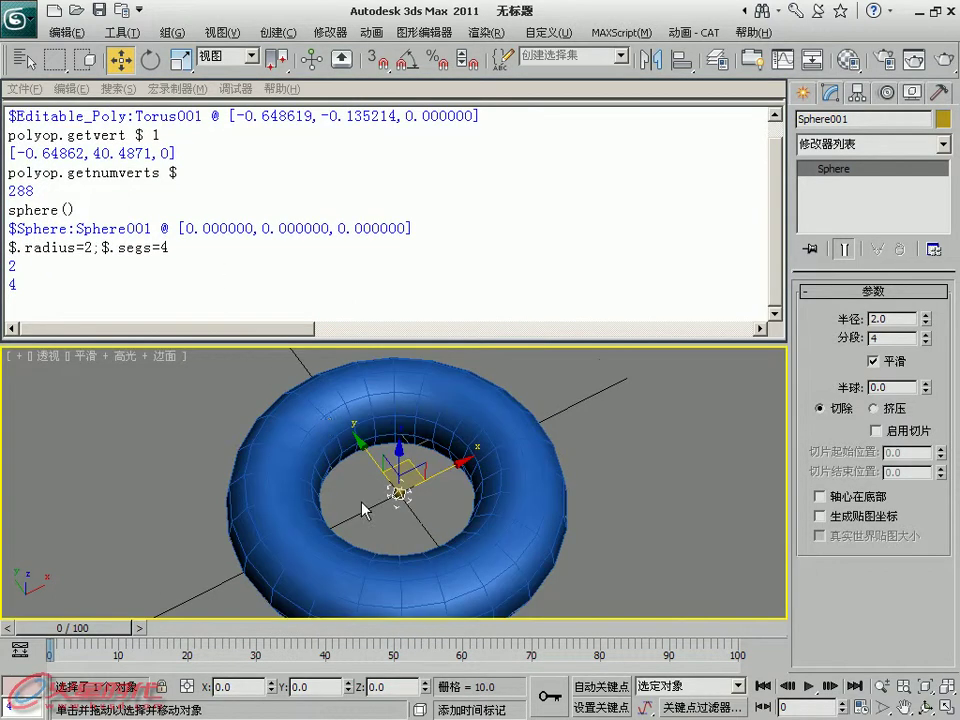
scroll(353, 450, "up", 2)
scroll(367, 450, "up", 2)
scroll(367, 448, "up", 2)
scroll(378, 435, "up", 2)
scroll(380, 412, "up", 2)
scroll(378, 410, "up", 1)
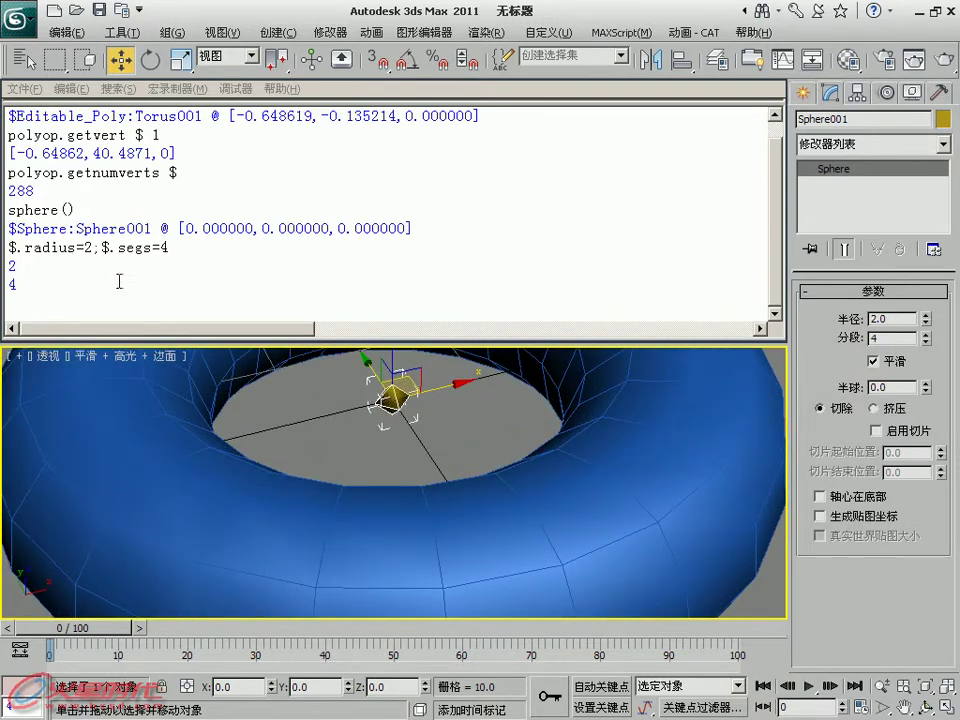
- Run '$.segs=8' in the Listener to give the sphere 8 segments
left_click(99, 298)
type("$.")
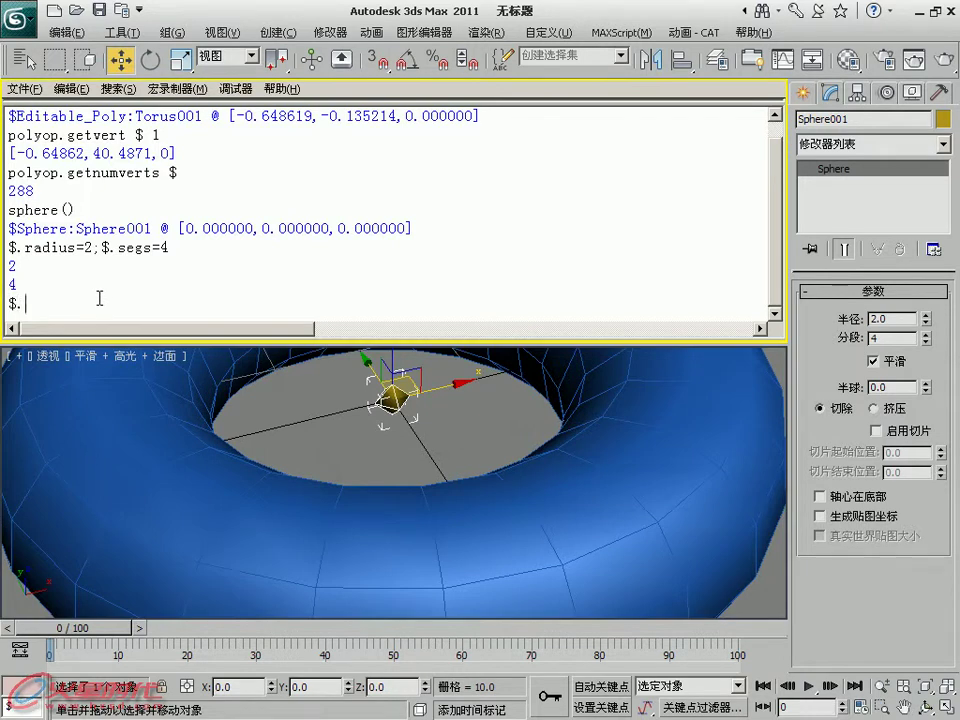
type("segs=8")
key("Return")
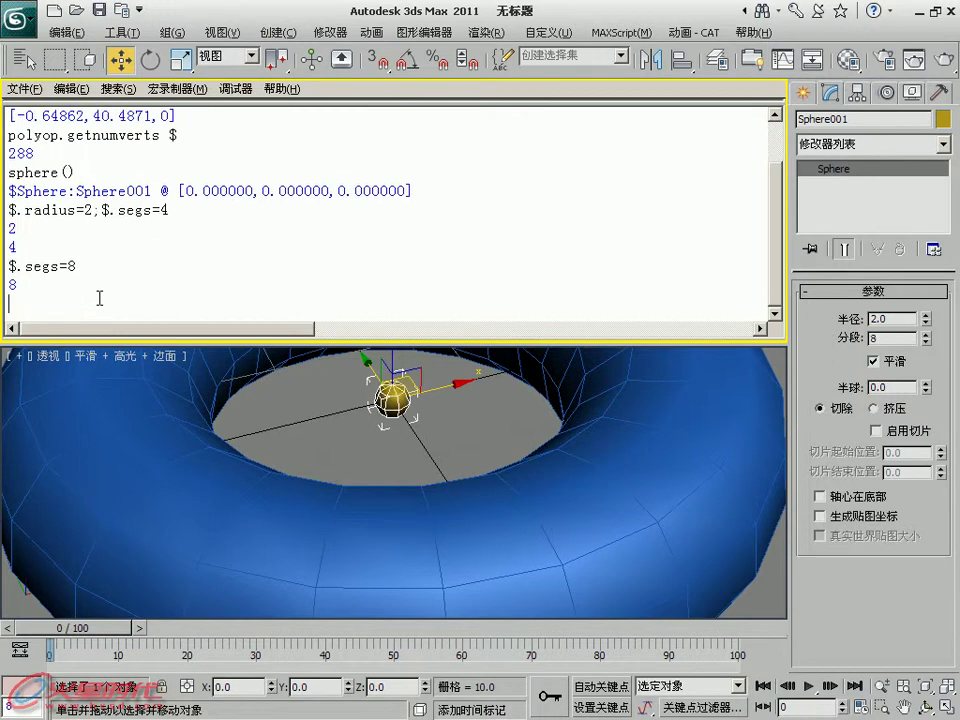
mouse_move(250, 420)
middle_mouse_down("alt")
mouse_move(417, 389)
mouse_move(410, 380)
middle_mouse_up("alt")
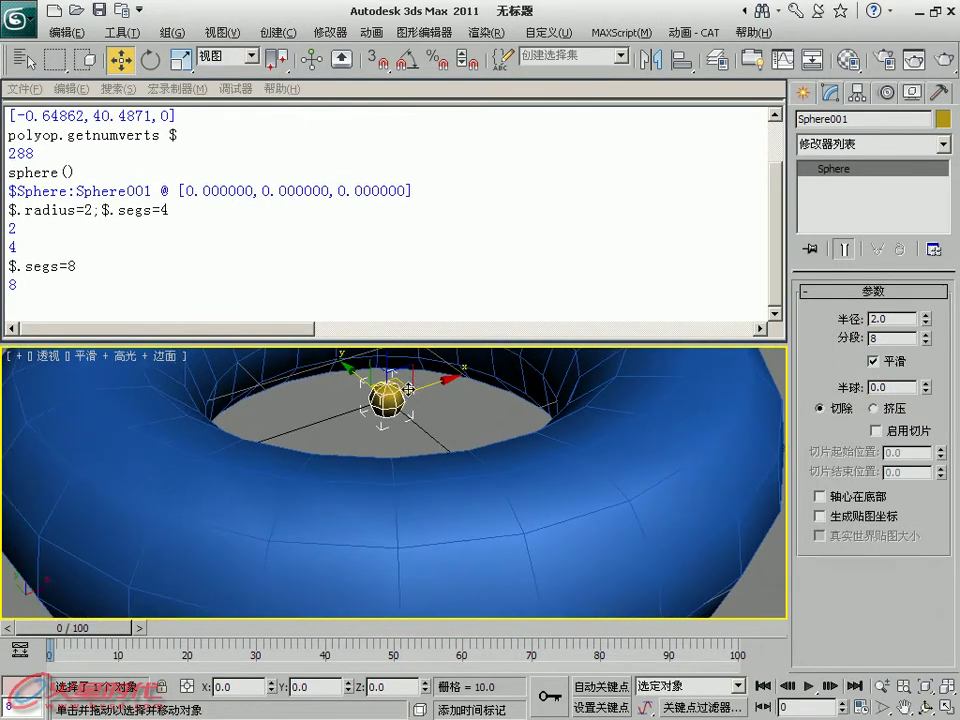
- Reuse the radius command as '$.radius=1.5', then orbit to see the whole torus
left_click_drag(90, 212, 6, 212)
key("ctrl+c")
left_click(23, 303)
key("ctrl+v")
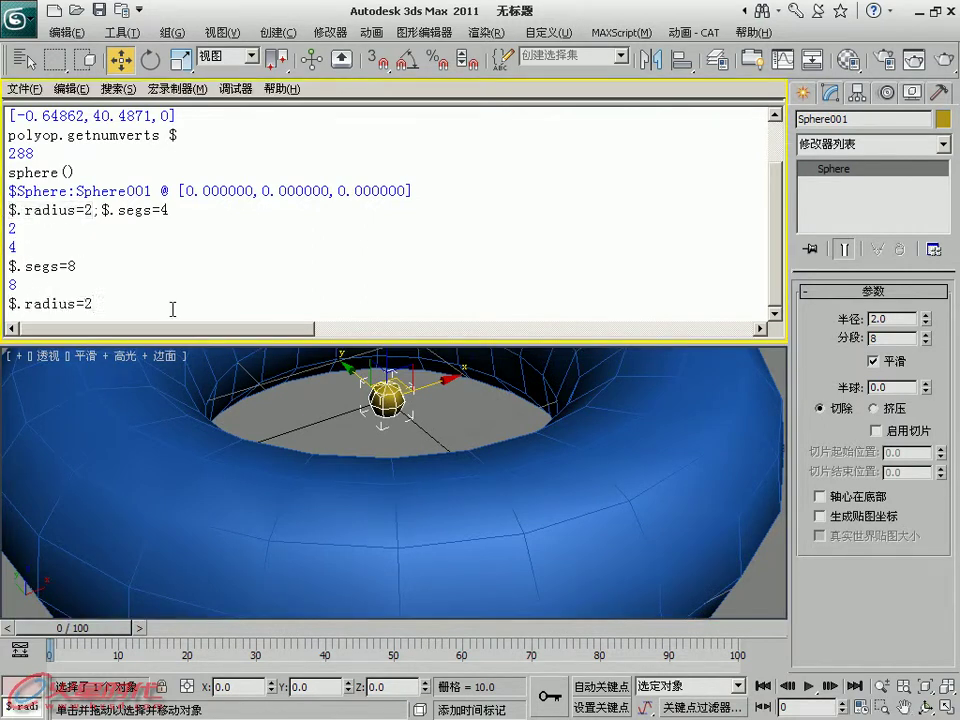
type("1.5")
key("Return")
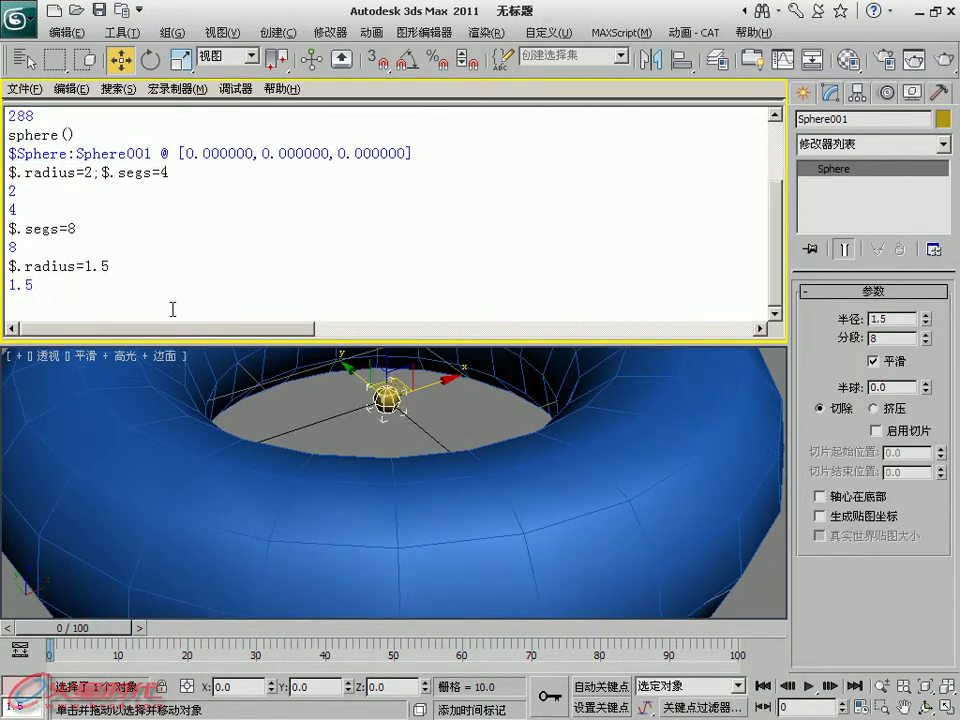
scroll(392, 480, "down", 5)
mouse_move(392, 480)
middle_mouse_down("alt")
mouse_move(392, 440)
mouse_move(392, 462)
middle_mouse_up("alt")
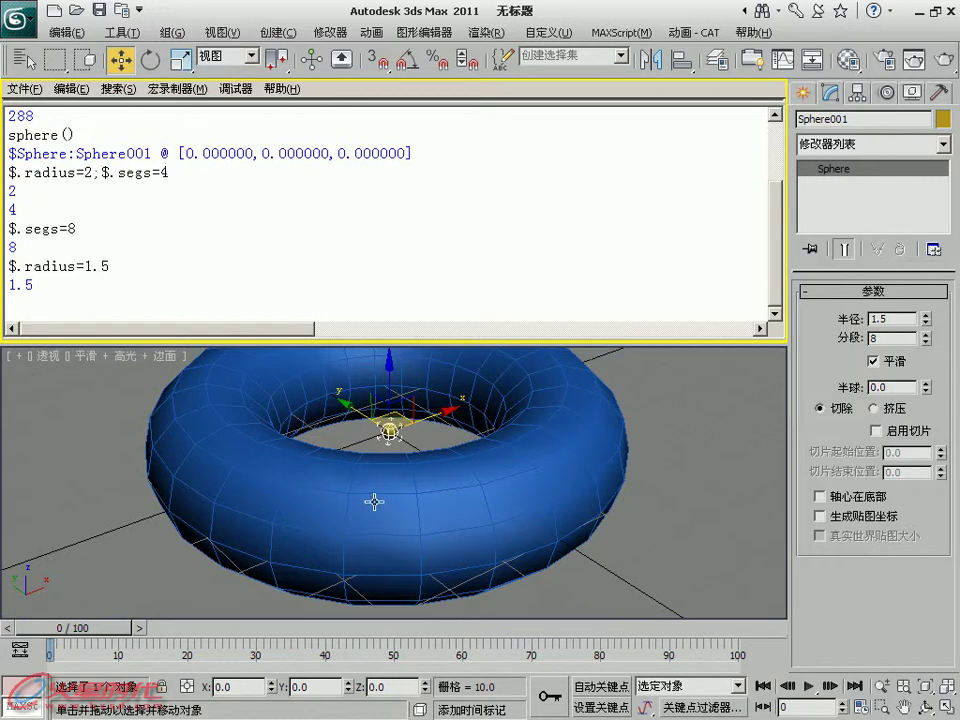
middle_click_drag(369, 499, 403, 498, "alt")
mouse_move(514, 499)
middle_mouse_down("alt")
mouse_move(506, 508)
mouse_move(521, 467)
mouse_move(521, 480)
mouse_move(514, 450)
mouse_move(519, 527)
mouse_move(446, 390)
middle_mouse_up("alt")
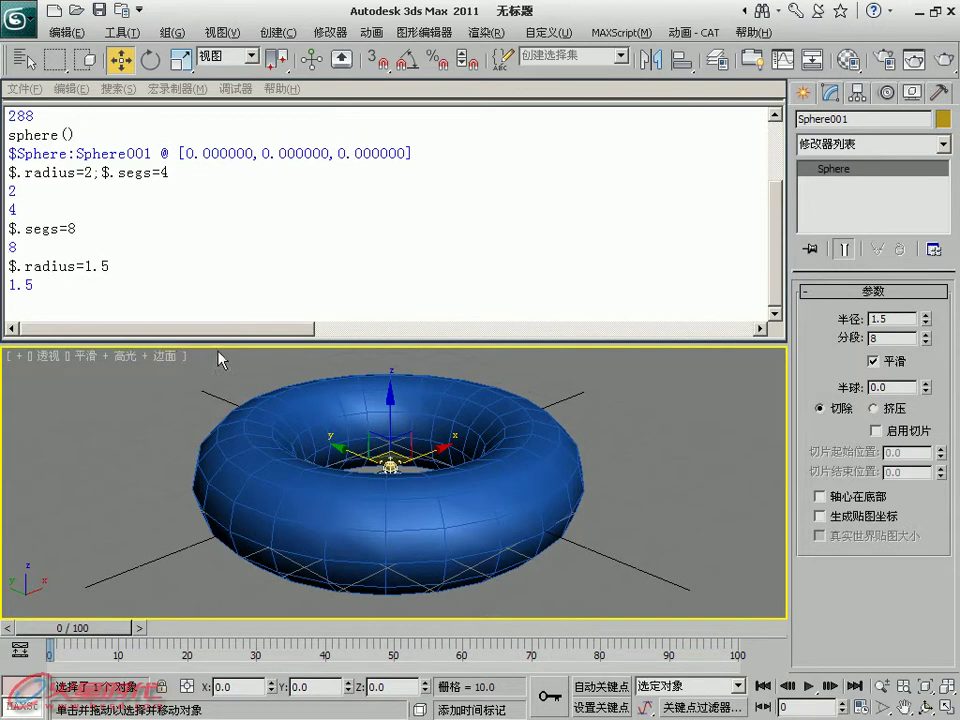
- Start a new MAXScript script containing 'dingdianshu=polyop.getnumverts $'
left_click(621, 32)
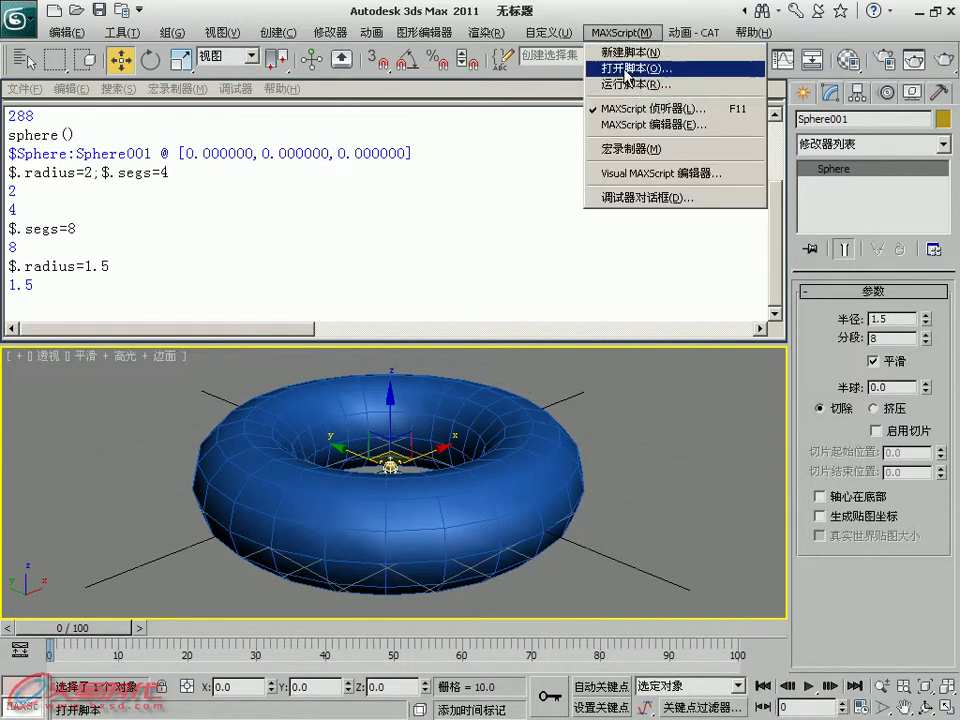
left_click(625, 52)
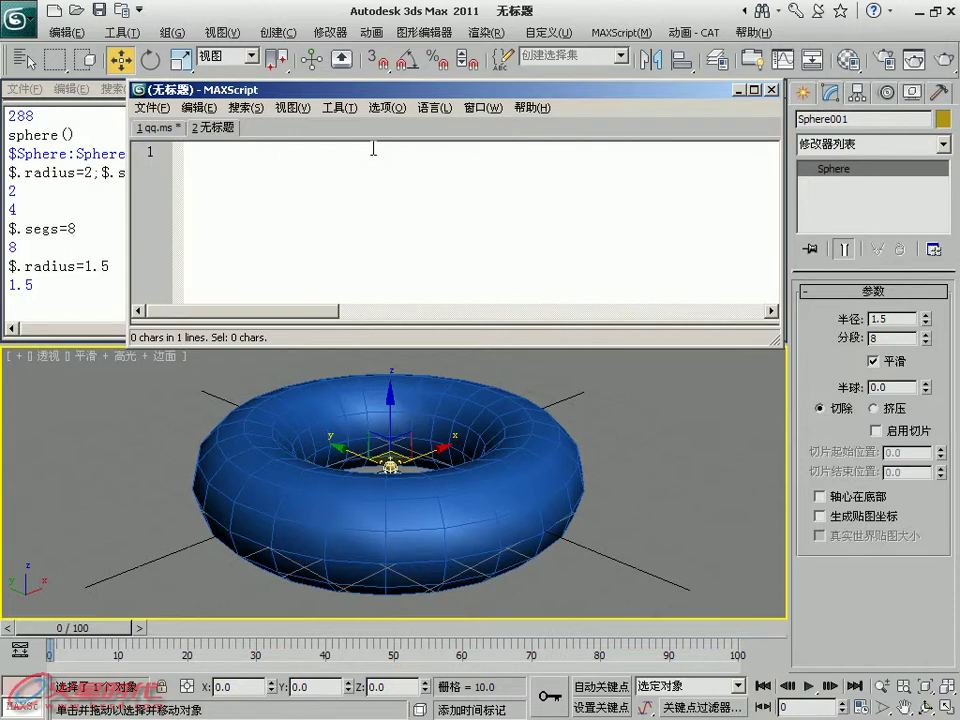
type("dingdianshu=")
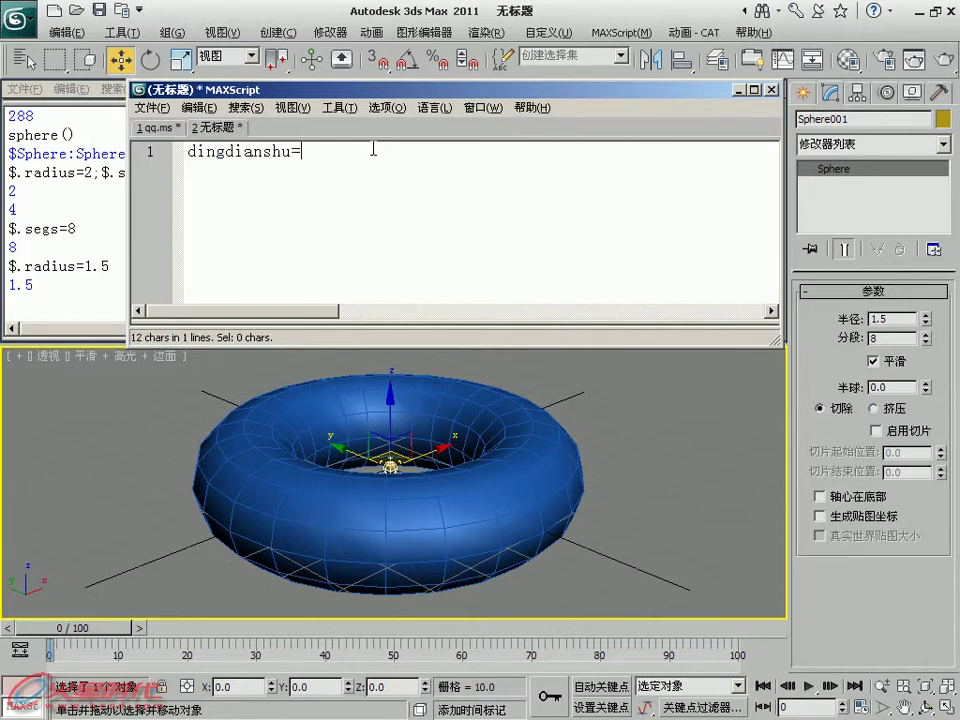
type("polyop.getnumv")
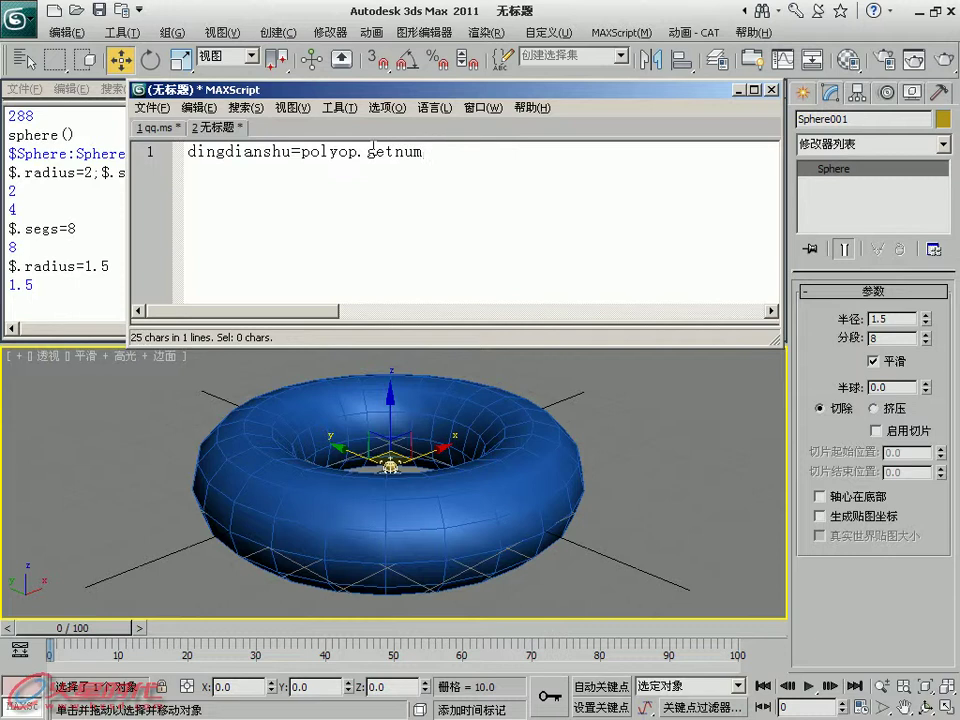
type("erts")
type(" $")
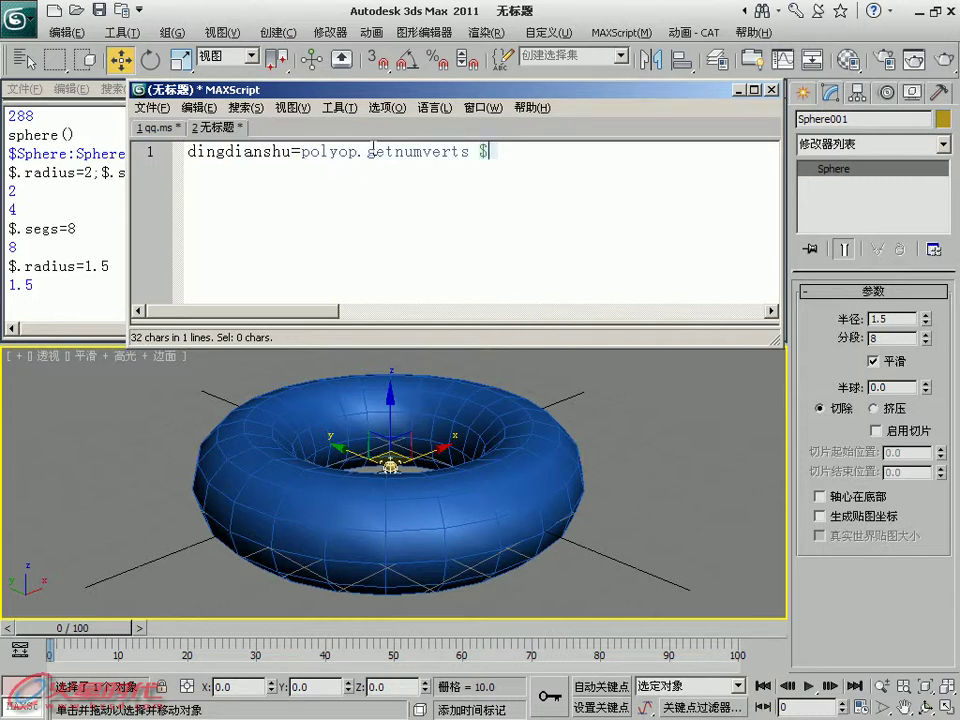
- Evaluate the script line with Ctrl+E and move the editor window aside
key("ctrl+a")
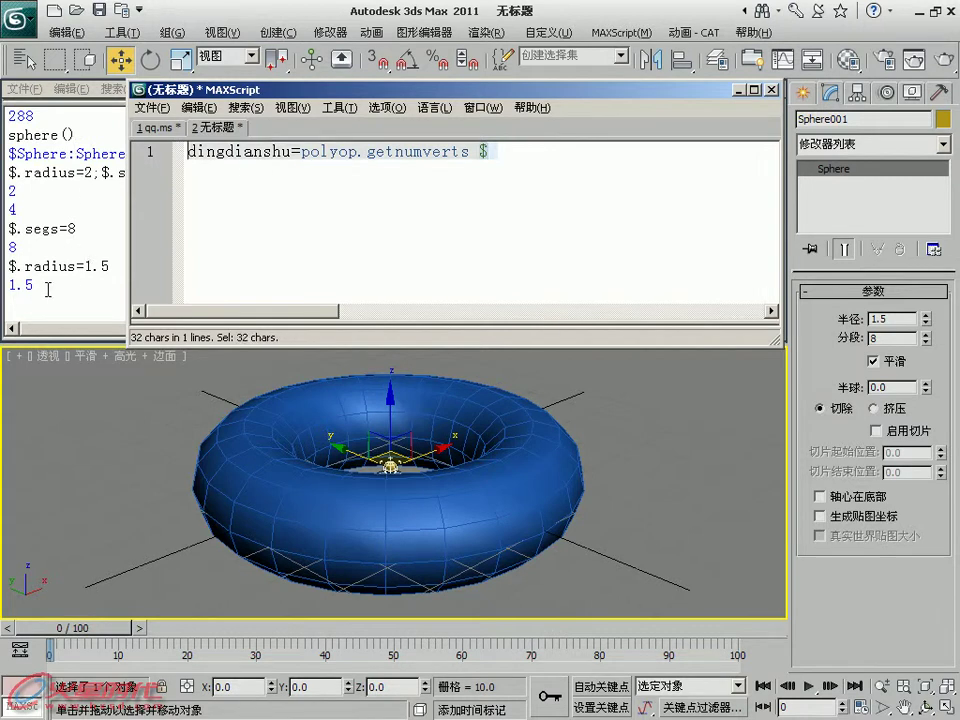
left_click(48, 289)
key("ctrl+v")
left_click(531, 174)
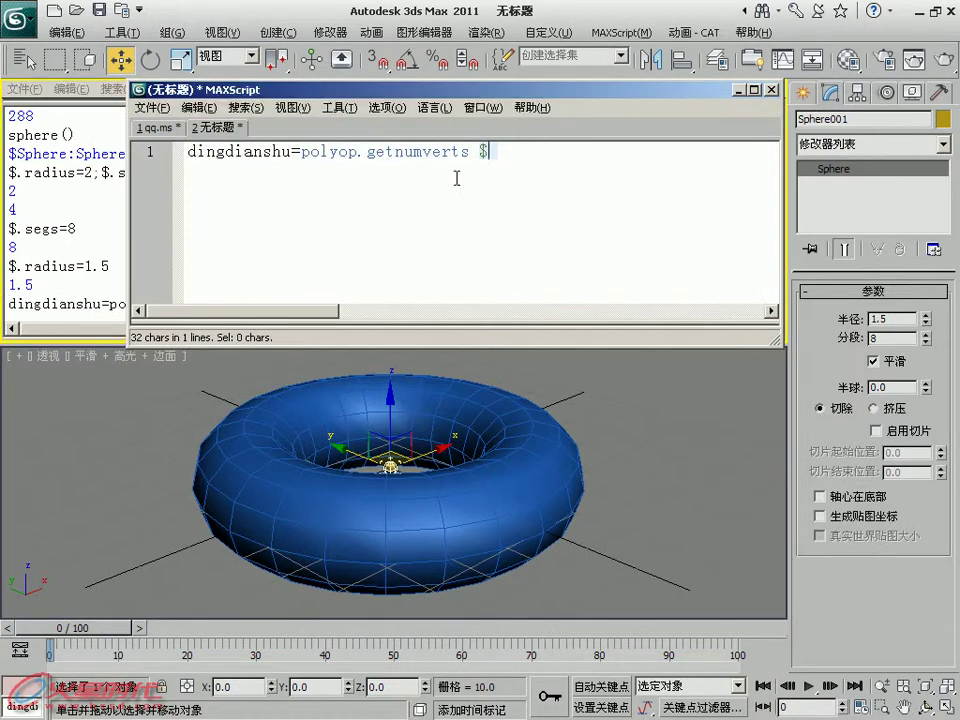
left_click(98, 305)
key("ctrl+z")
left_click(506, 154)
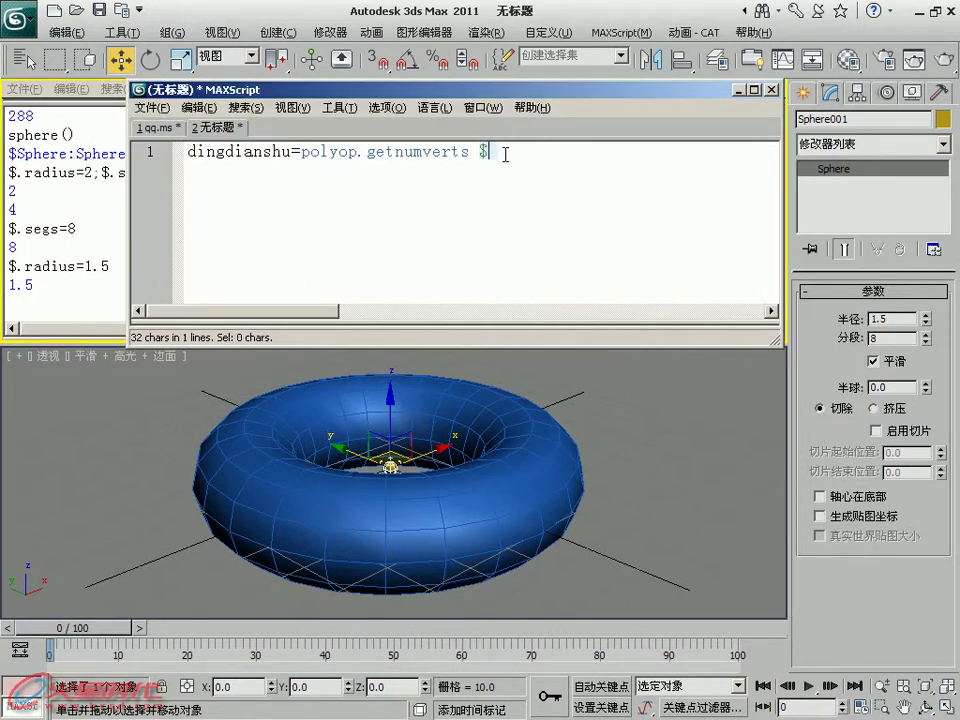
key("ctrl+e")
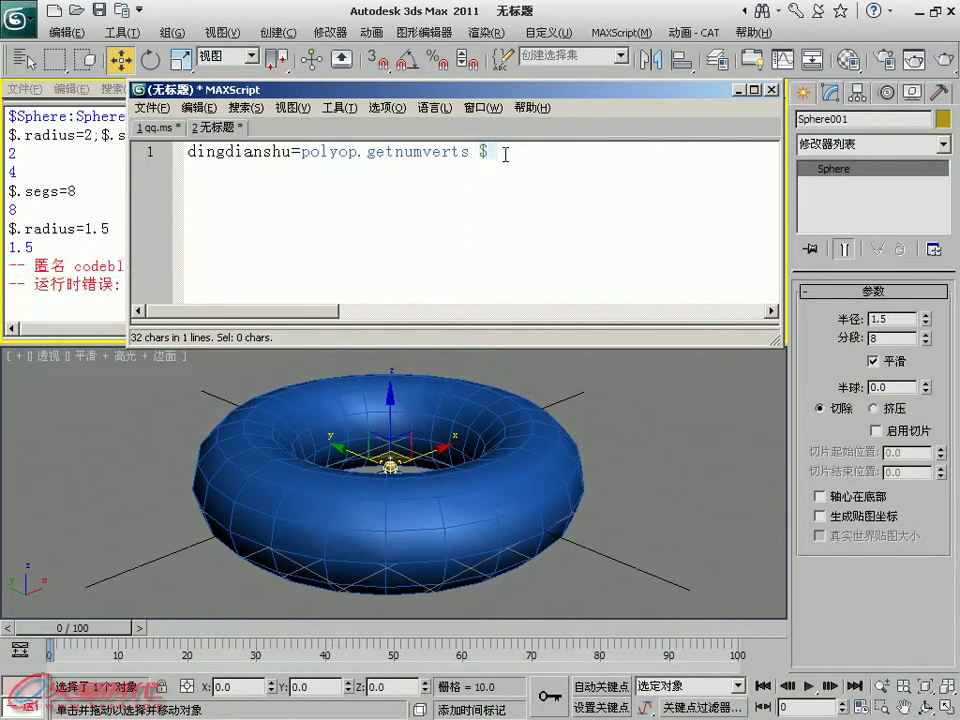
left_click_drag(326, 89, 454, 89)
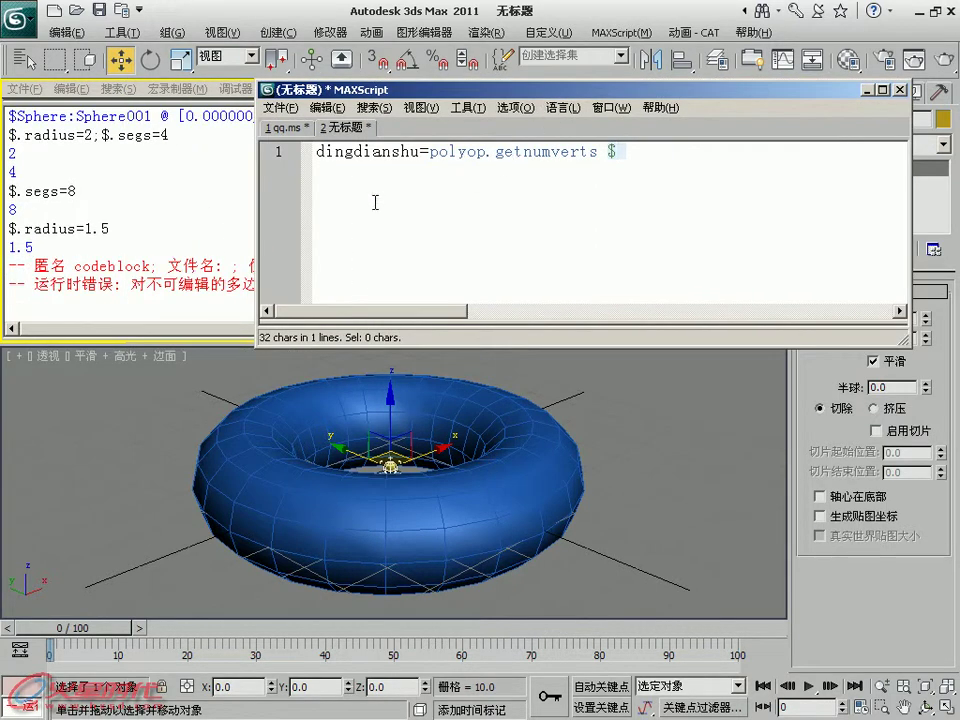
mouse_move(285, 89)
left_mouse_down()
mouse_move(353, 89)
mouse_move(50, 70)
left_mouse_up()
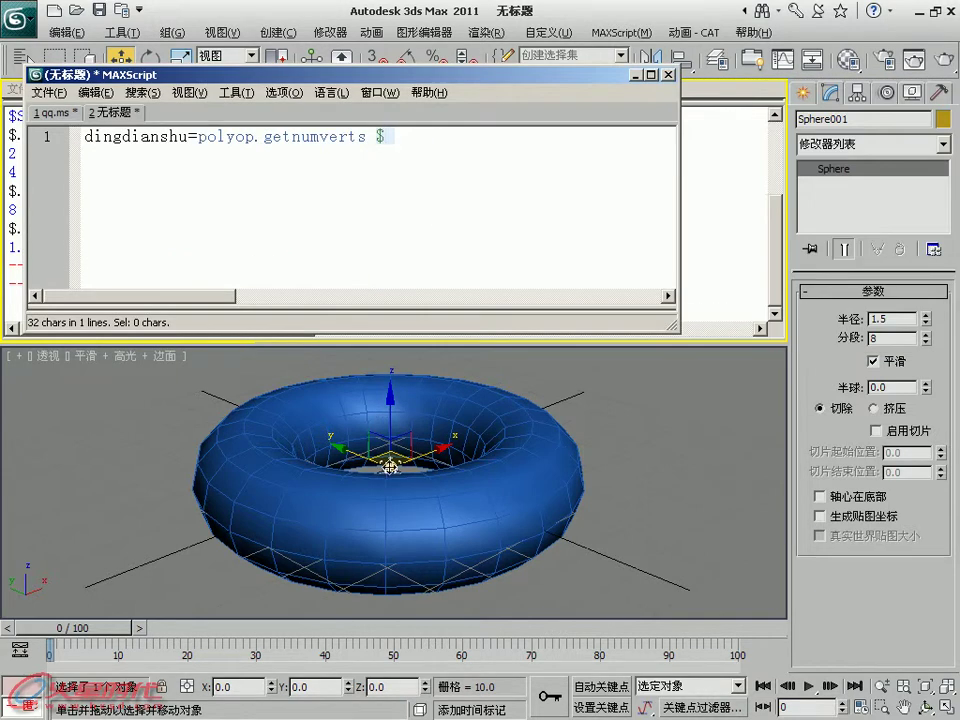
- Select the torus and evaluate line 1, which prints its 288 vertex count
left_click(500, 443)
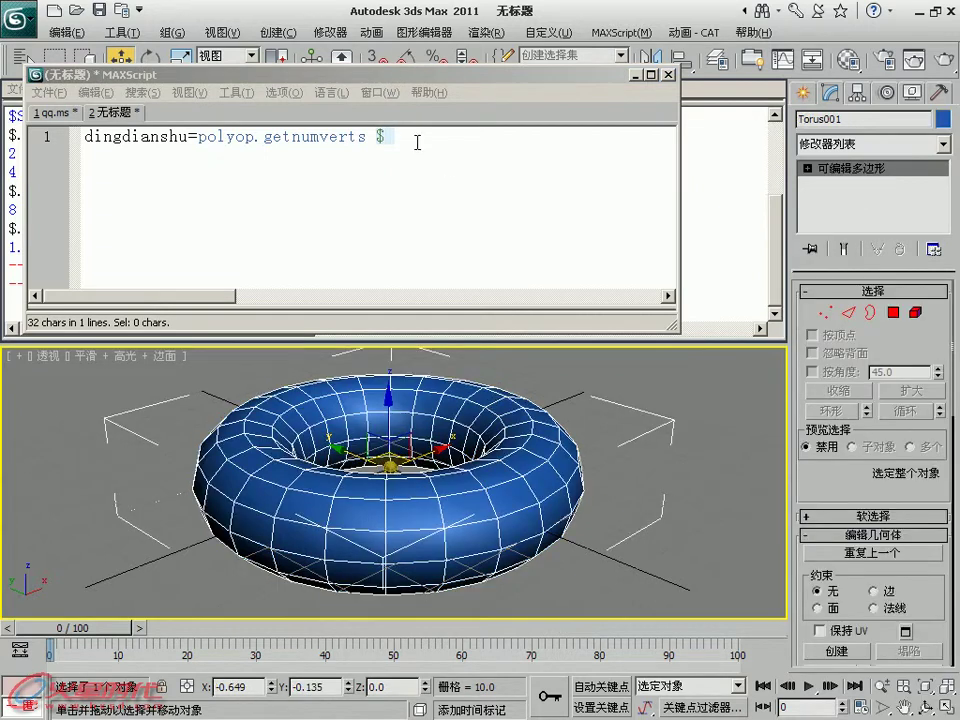
key("ctrl+e")
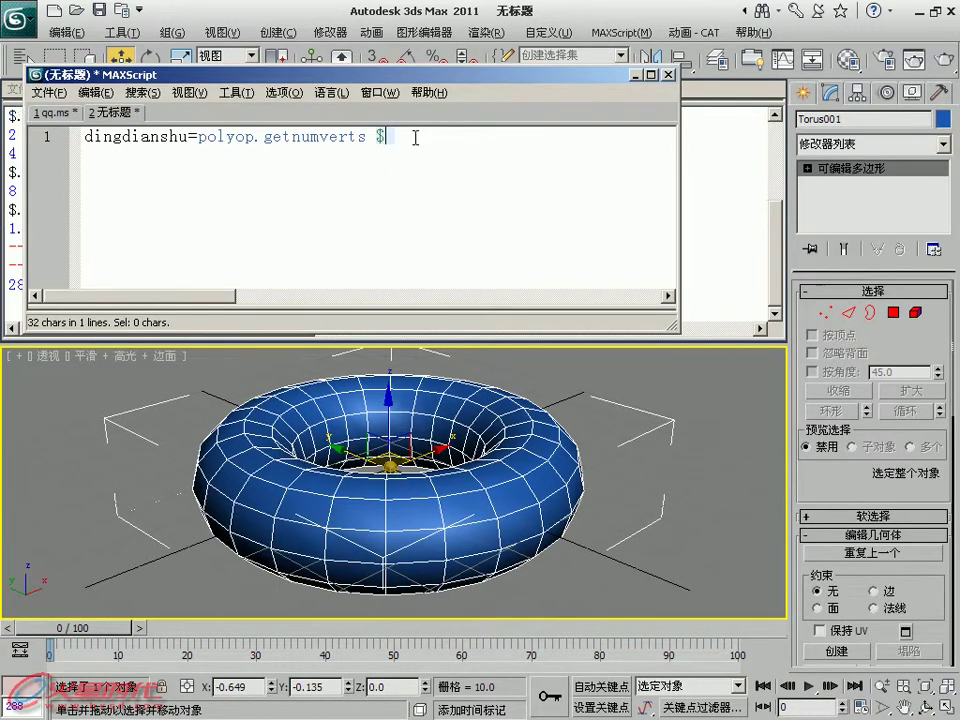
left_click_drag(325, 73, 508, 72)
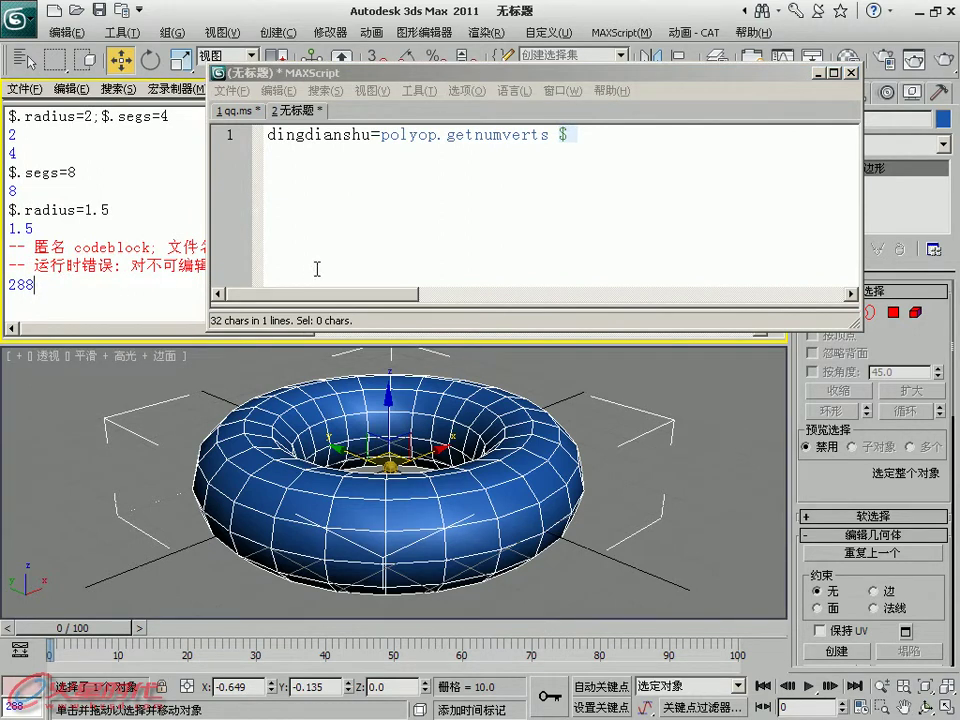
middle_click_drag(345, 370, 445, 385, "alt")
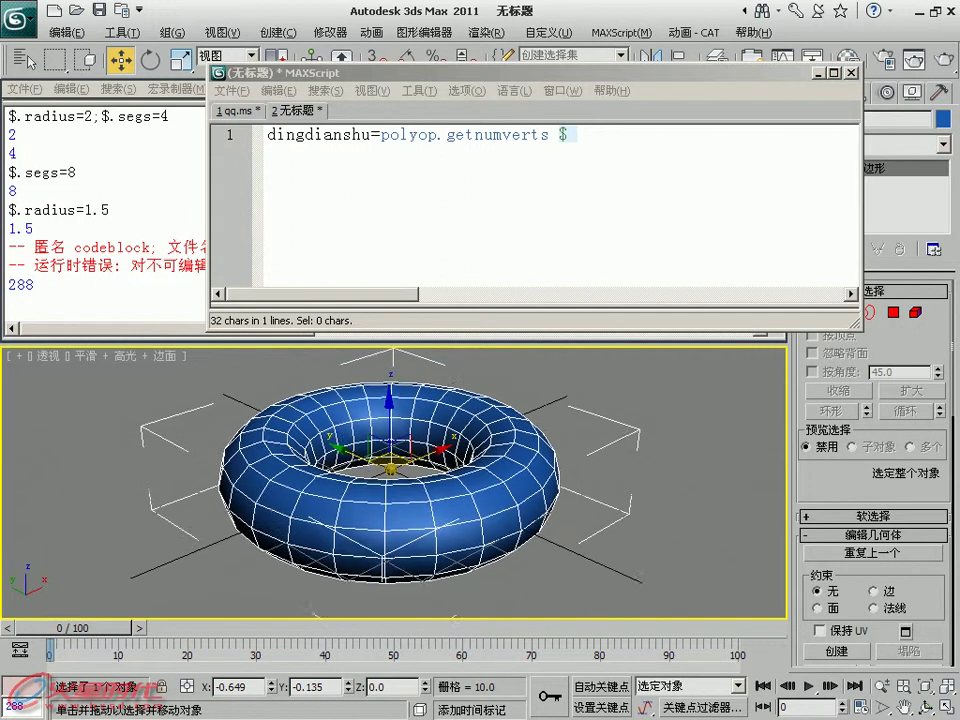
- Write a loop 'for i=1 to dingdianshu do ( copy $sphere001 )' in the script
key("Return")
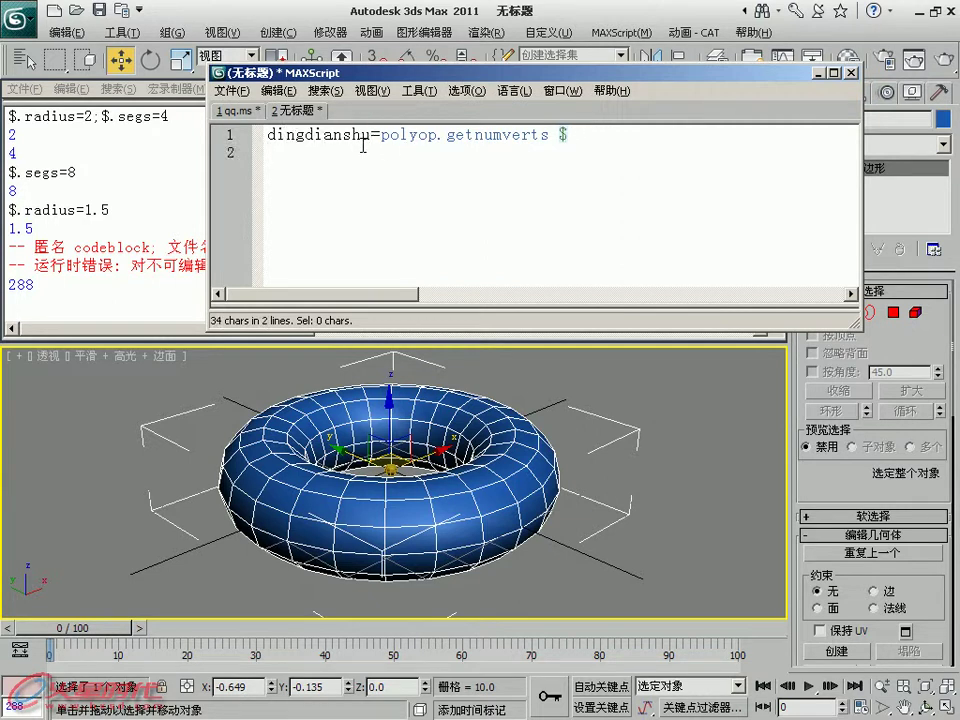
type("for ")
type("i=1 to ")
type("dian")
key("BackSpace")
key("BackSpace")
type("ngdianshu ")
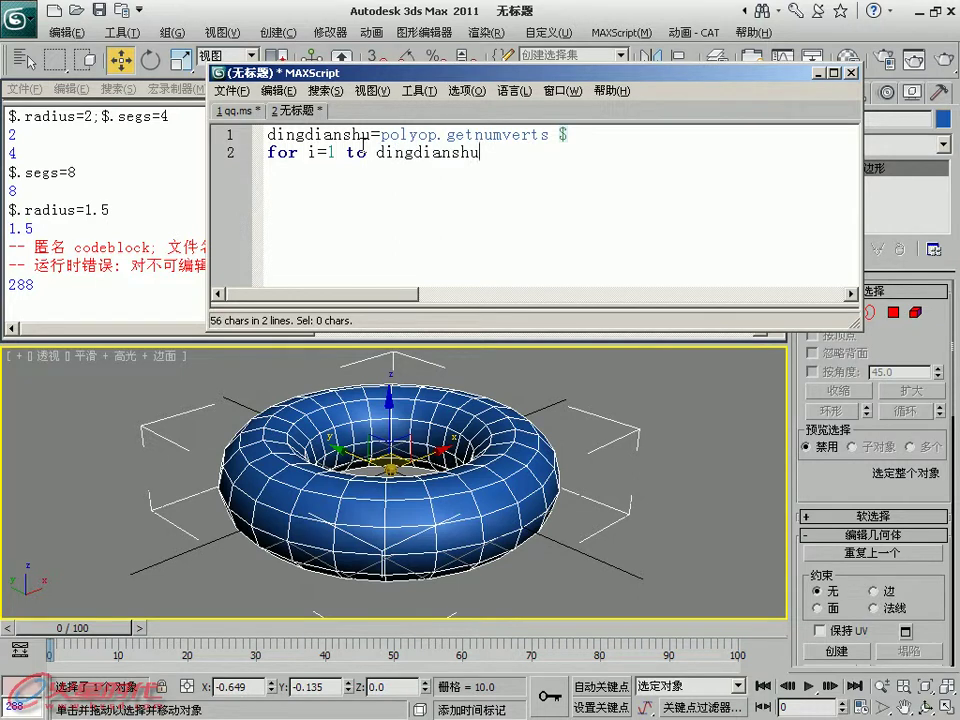
type("do")
key("Return")
type("(")
key("Return")
key("Return")
type(")")
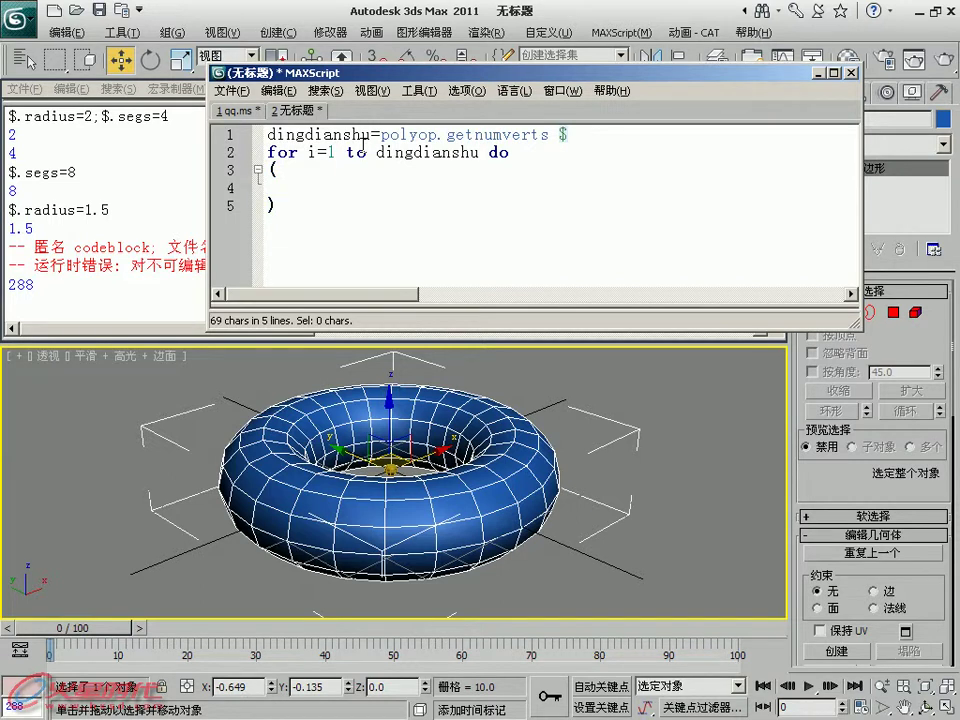
type("copy $sphere001")
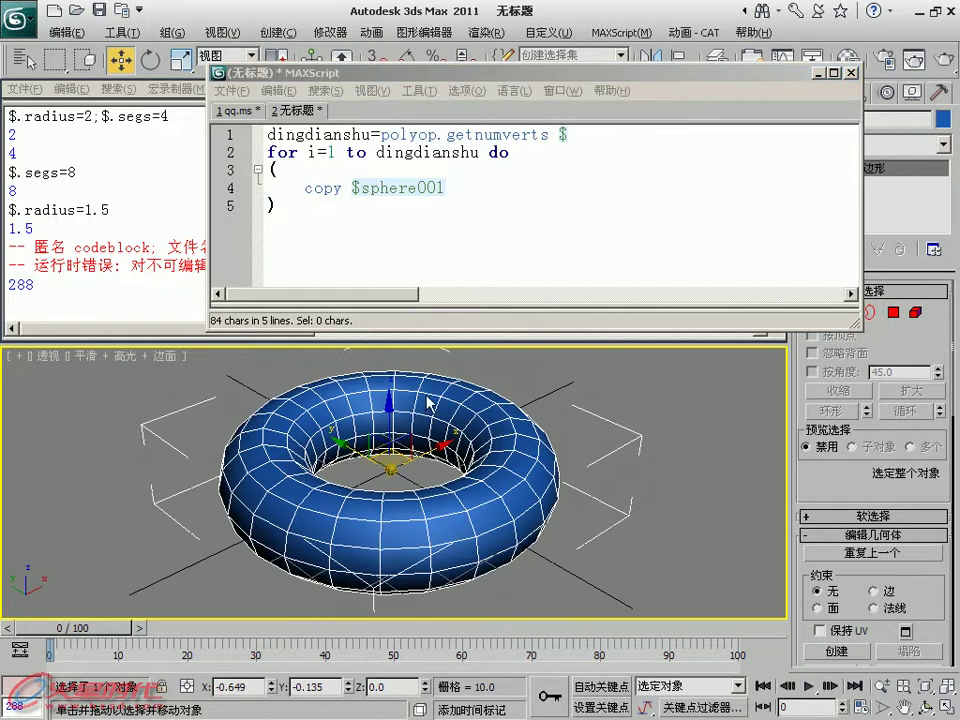
- Add a blank line after the copy line and prefix the copy line with qiuti=
left_click(392, 466)
left_click_drag(677, 80, 497, 85)
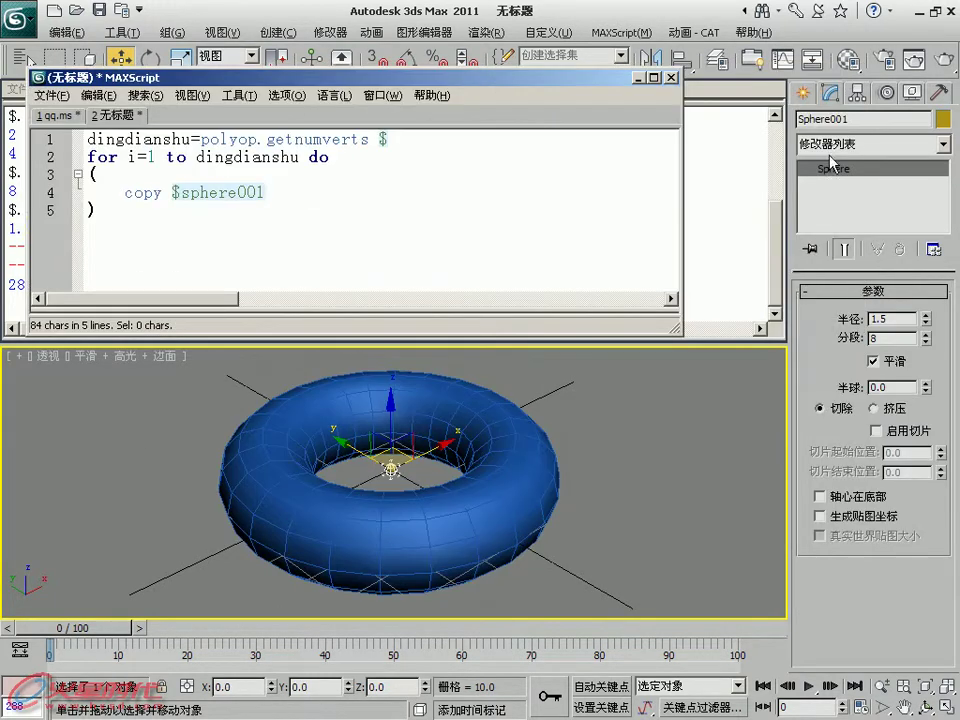
left_click(551, 476)
left_click(297, 191)
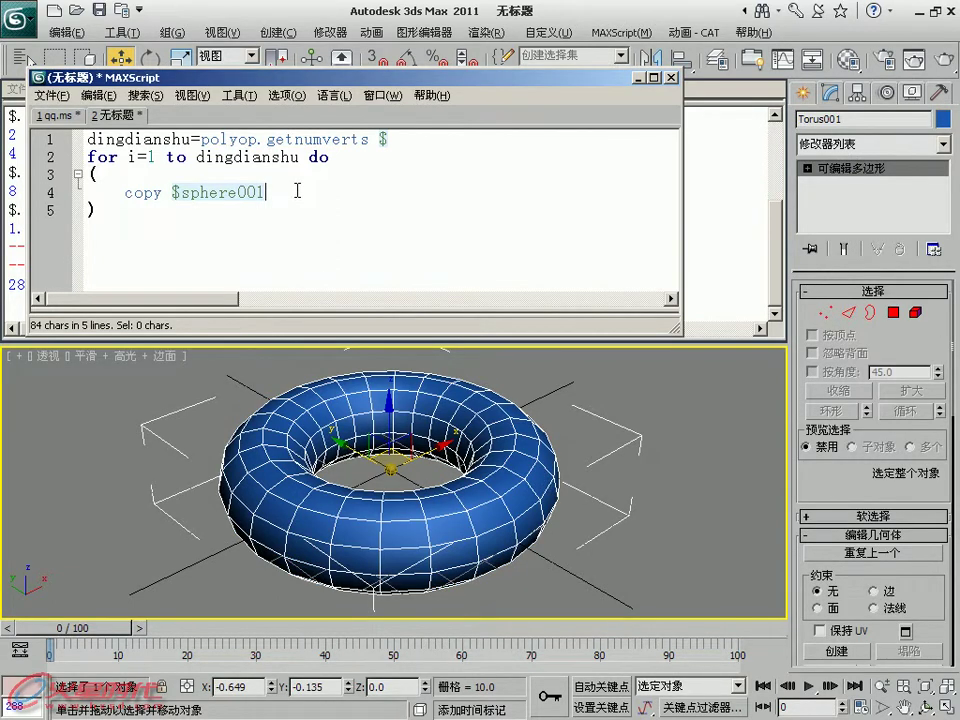
key("Return")
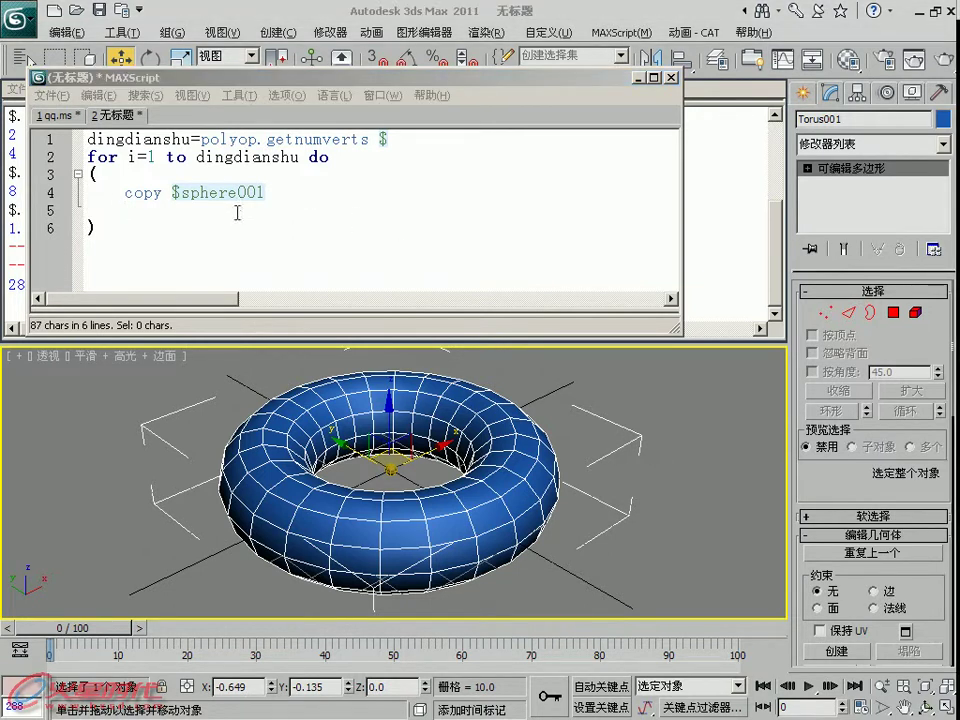
left_click(110, 193)
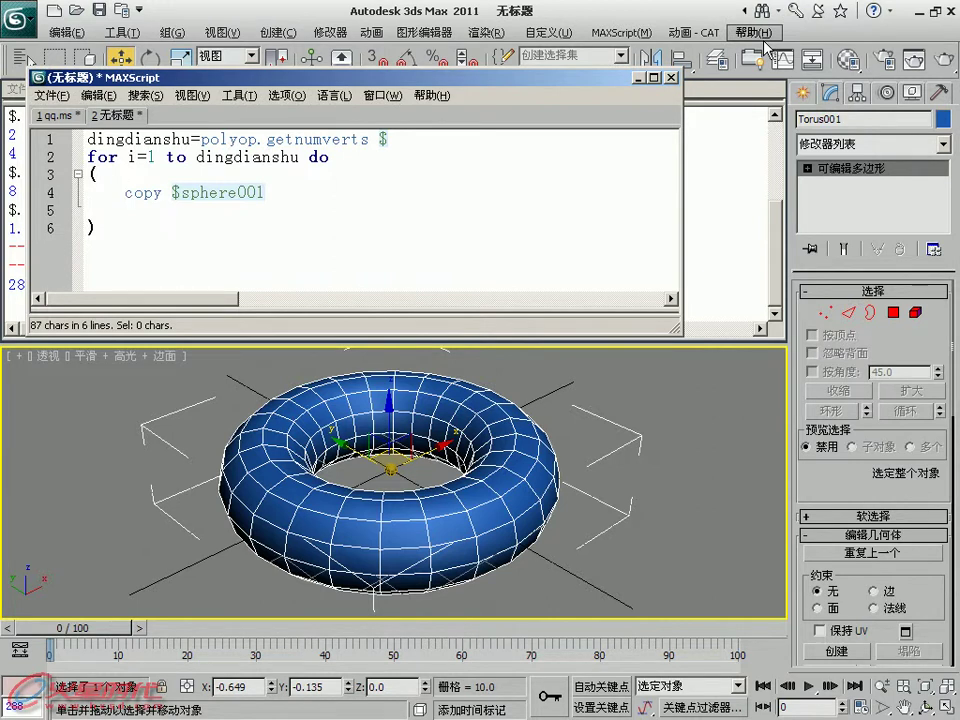
type("qiuti")
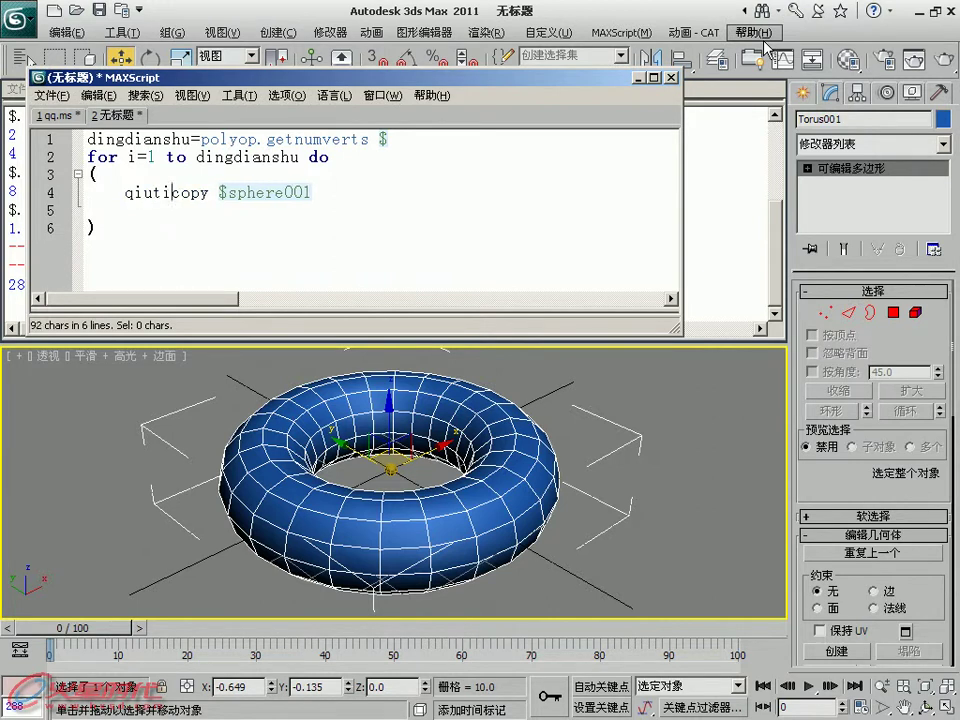
type("=")
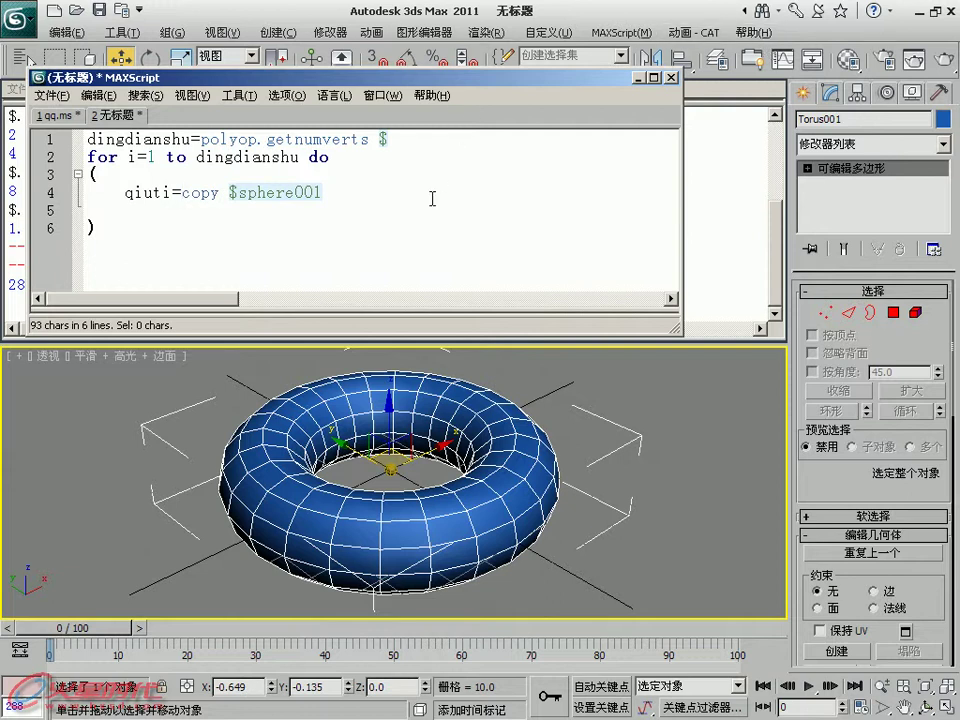
- Start line 5 with qiuti[] and the beginning of a polyop.getvert call
left_click_drag(322, 195, 180, 193)
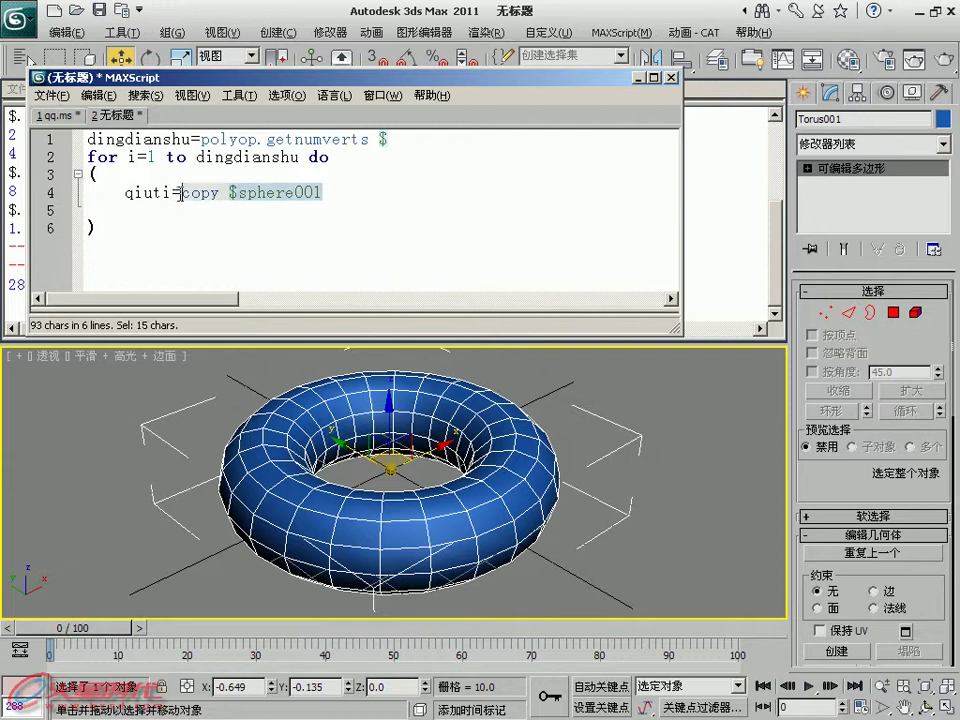
left_click(171, 194)
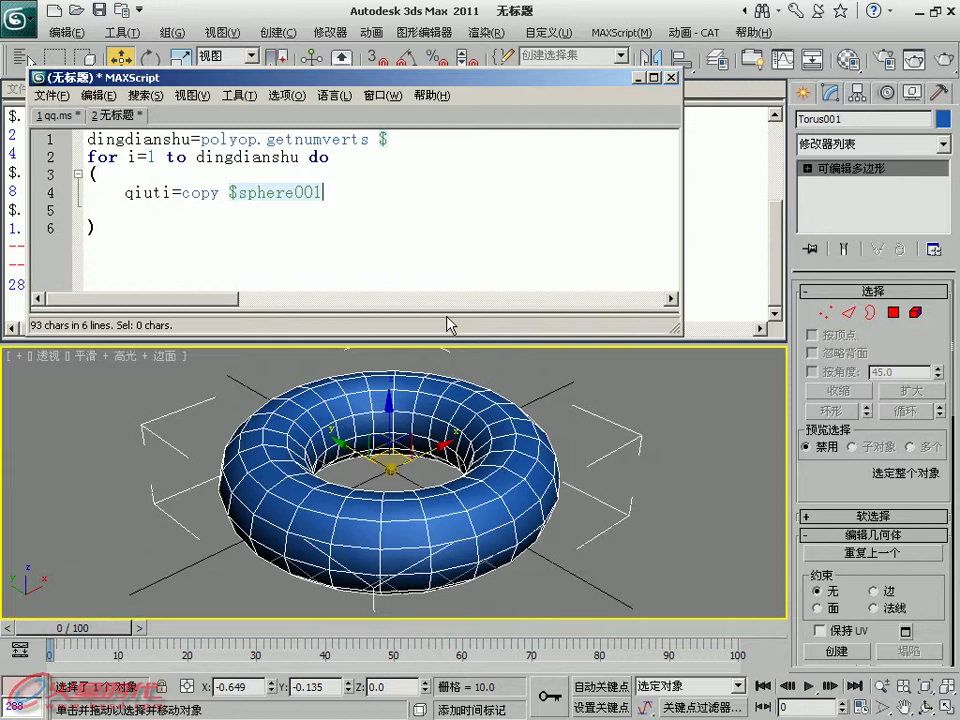
left_click(136, 221)
left_click(133, 210)
type("qiuti")
type("[]")
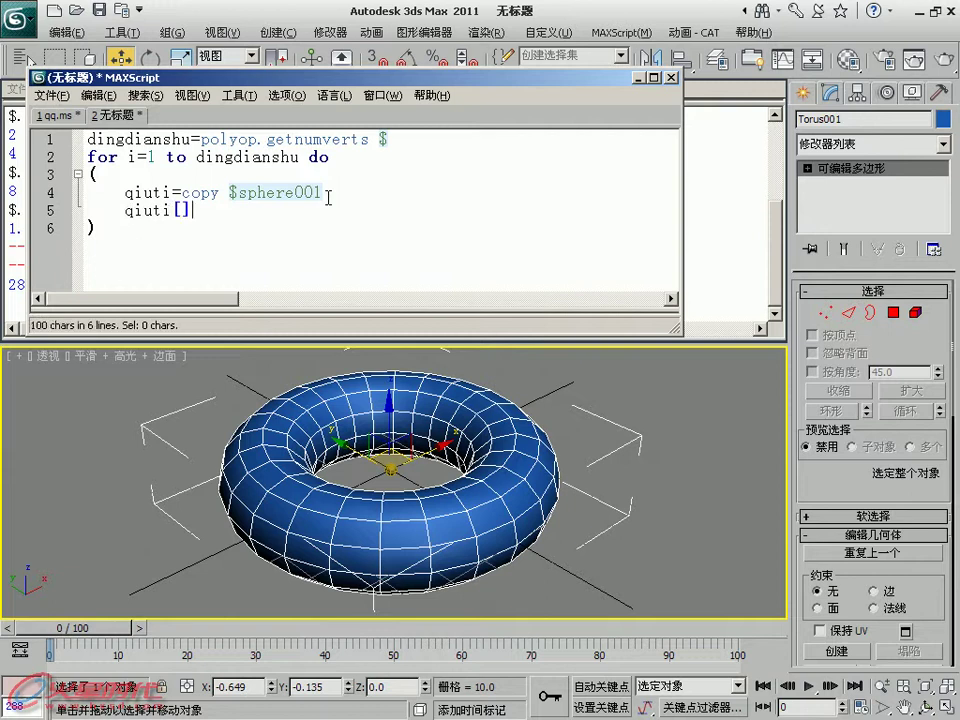
type("i")
type(".pos=")
type("polyop")
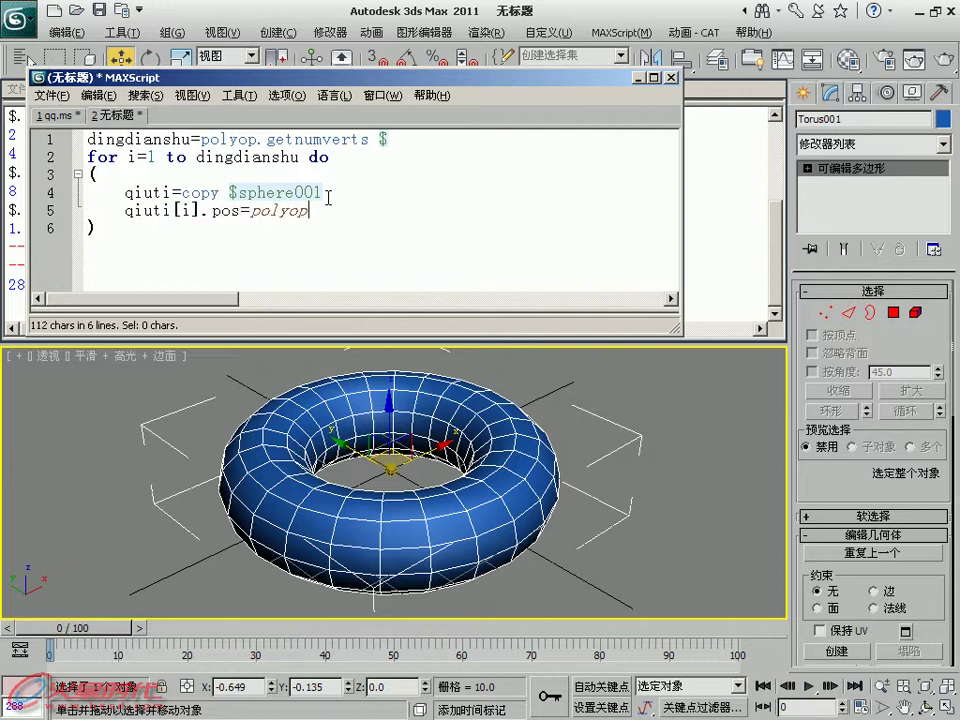
type(".get")
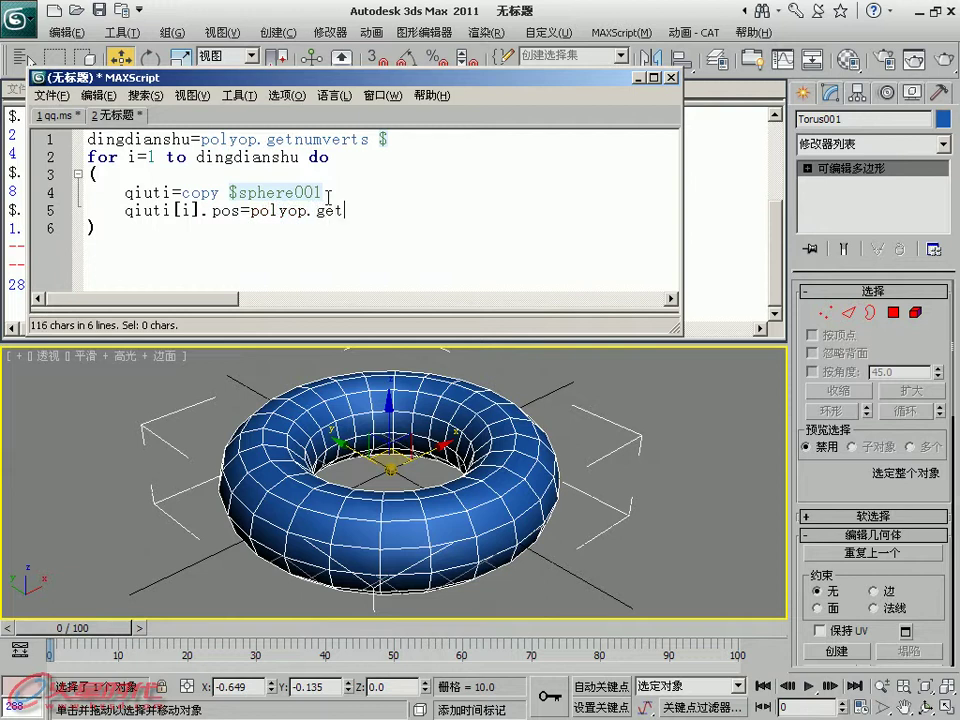
type("vert")
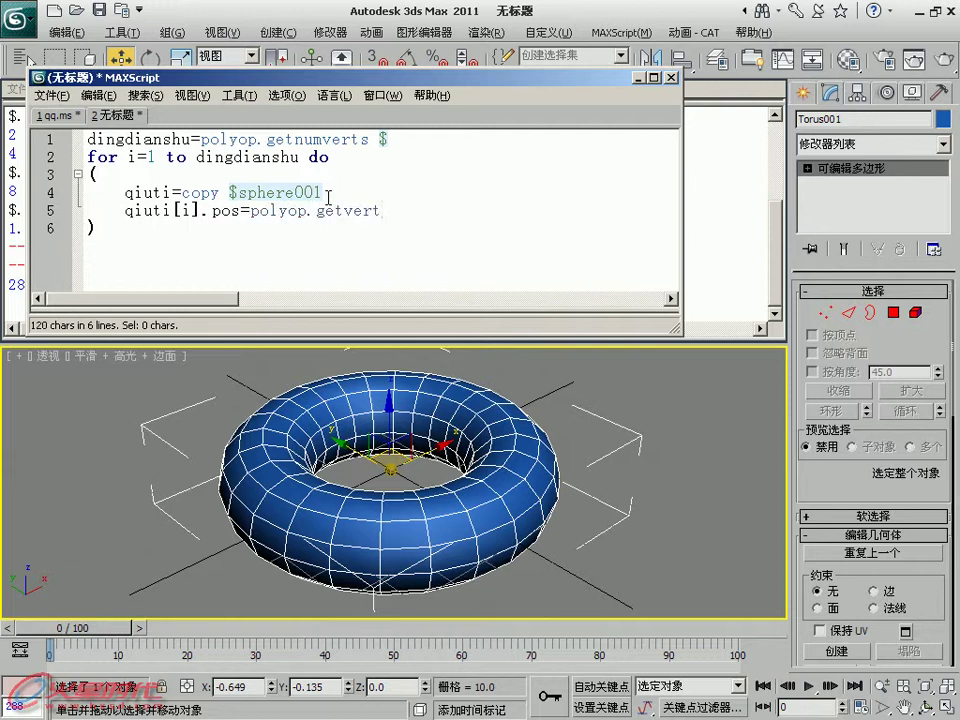
type(" $")
- Finish line 5 as qiuti[i].pos=polyop.getvert $torus001 i and replace line 1's $ with torus001
type("tvert $to")
type("ru")
type("s")
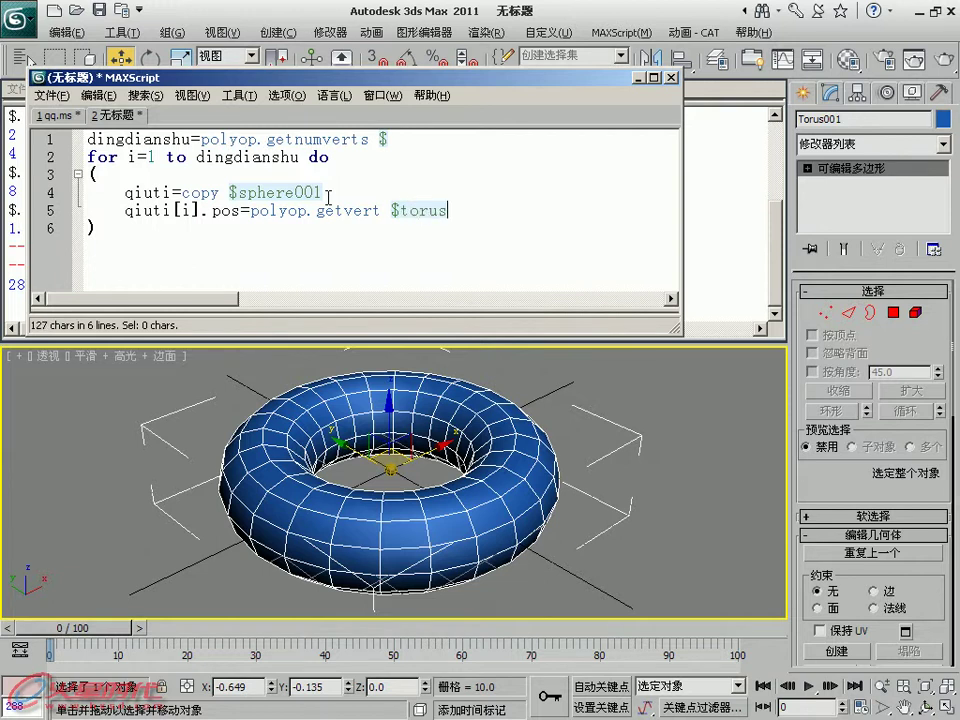
type("001")
left_click_drag(475, 210, 402, 203)
key("ctrl+c")
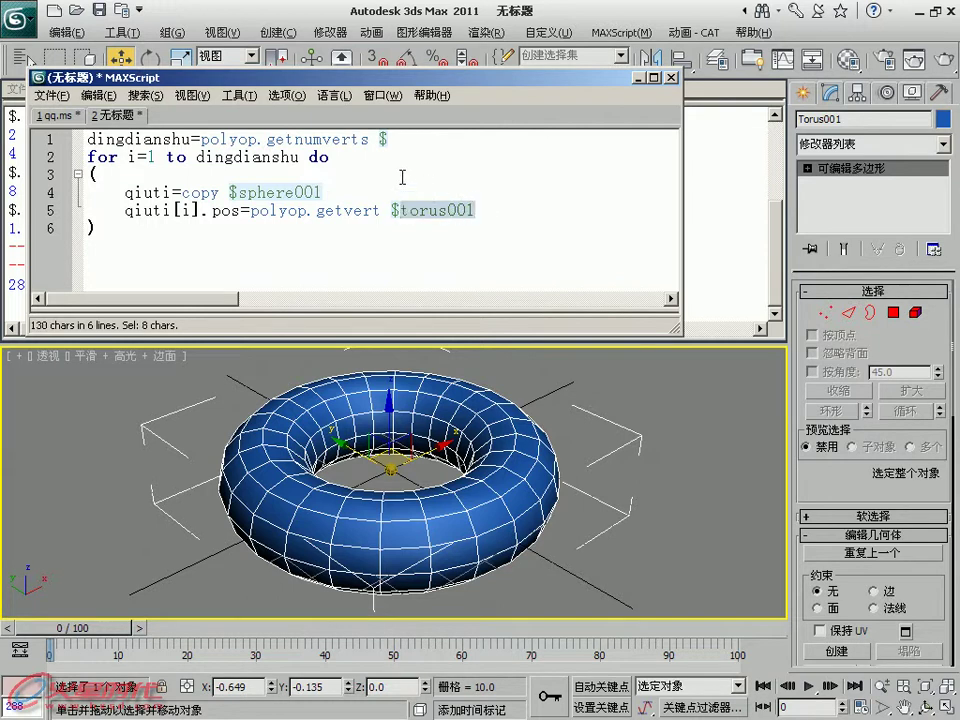
left_click_drag(378, 140, 387, 140)
key("ctrl+v")
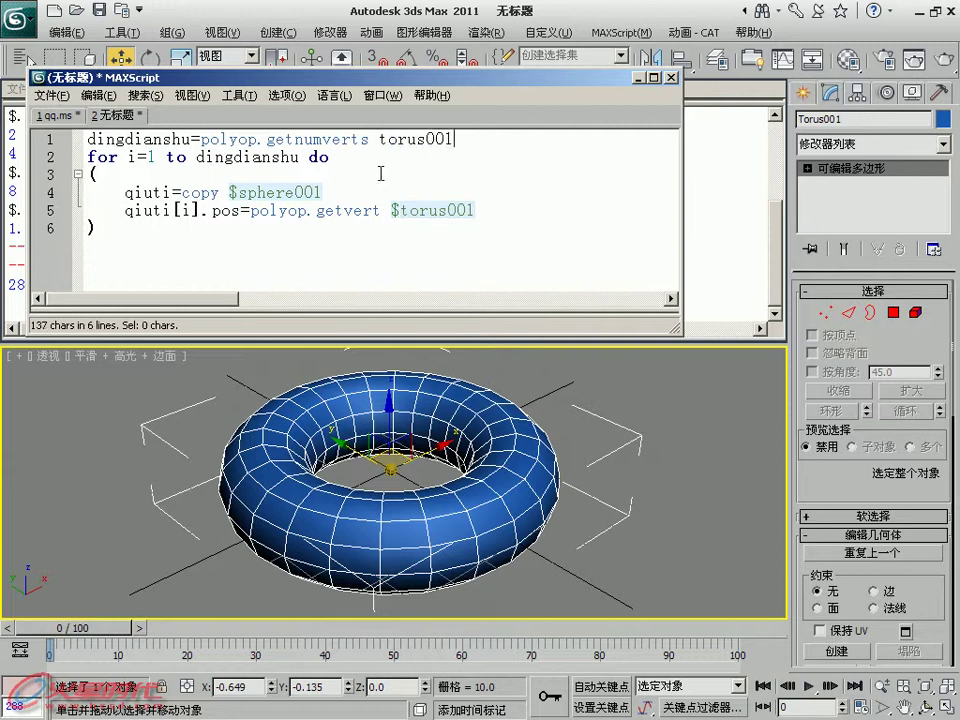
left_click(304, 210)
left_click(510, 214)
type("i")
- Select the whole script and run it with Tools > Evaluate All
left_click_drag(363, 77, 628, 17)
left_click(584, 170)
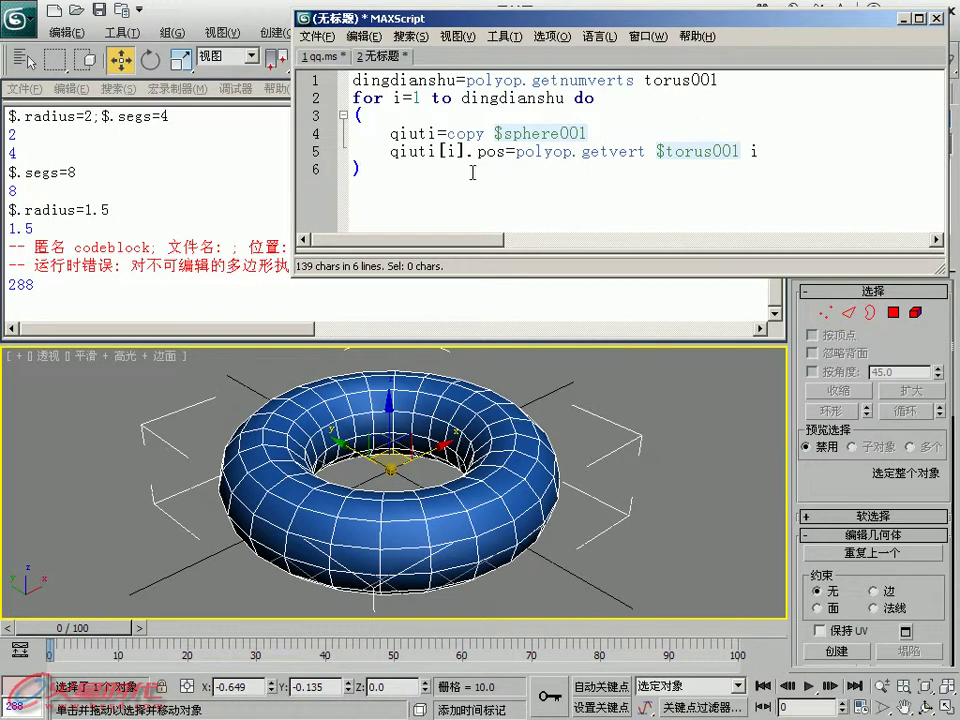
left_click_drag(428, 171, 390, 134)
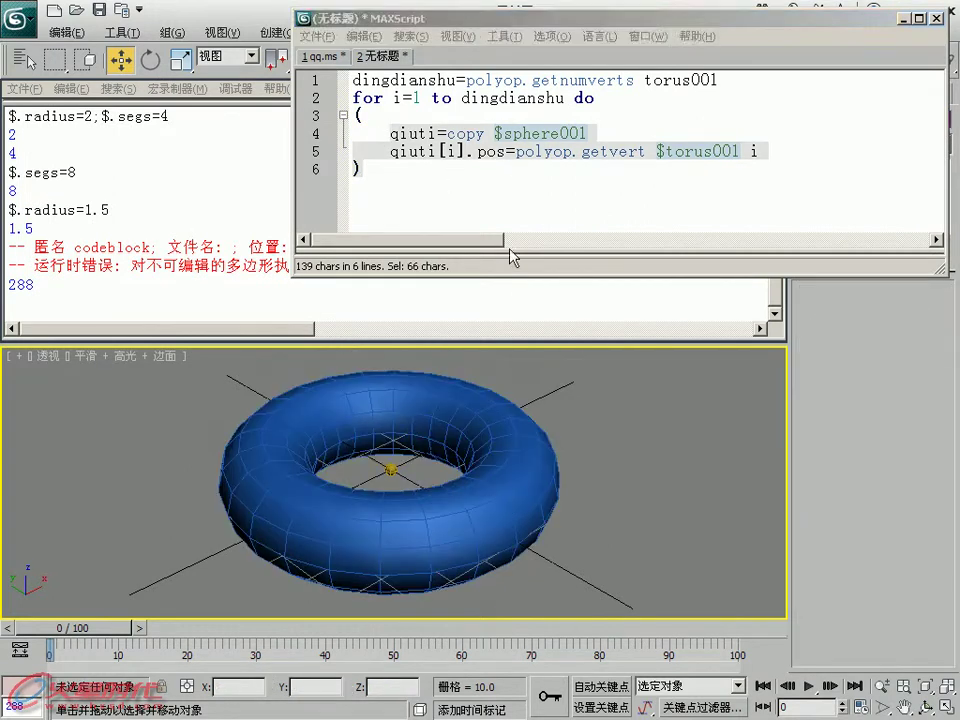
left_click_drag(418, 189, 352, 80)
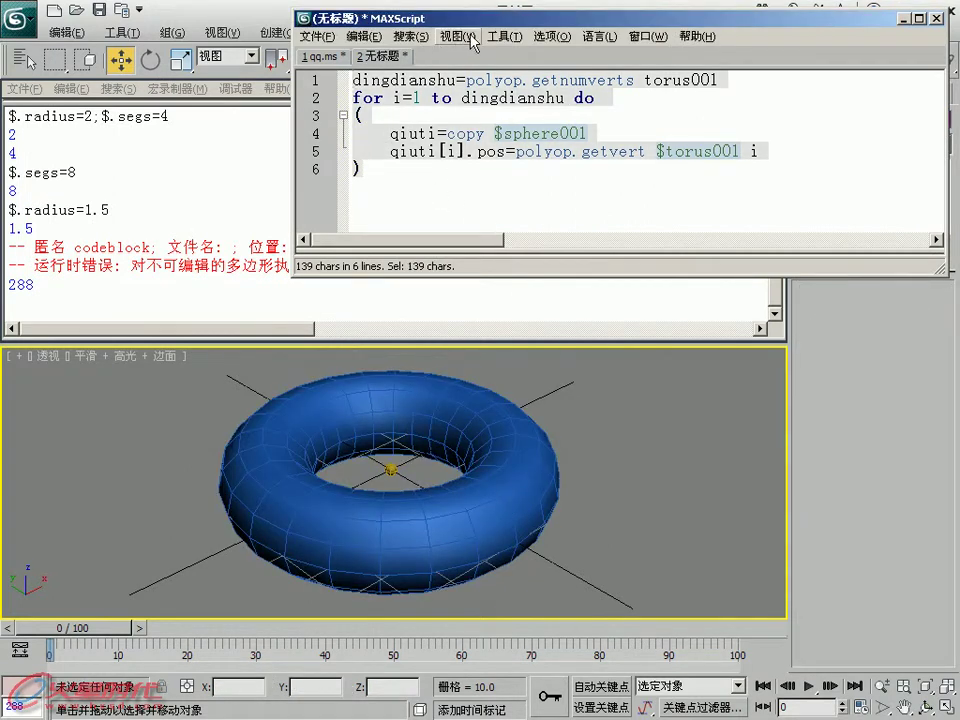
left_click(504, 36)
left_click(515, 58)
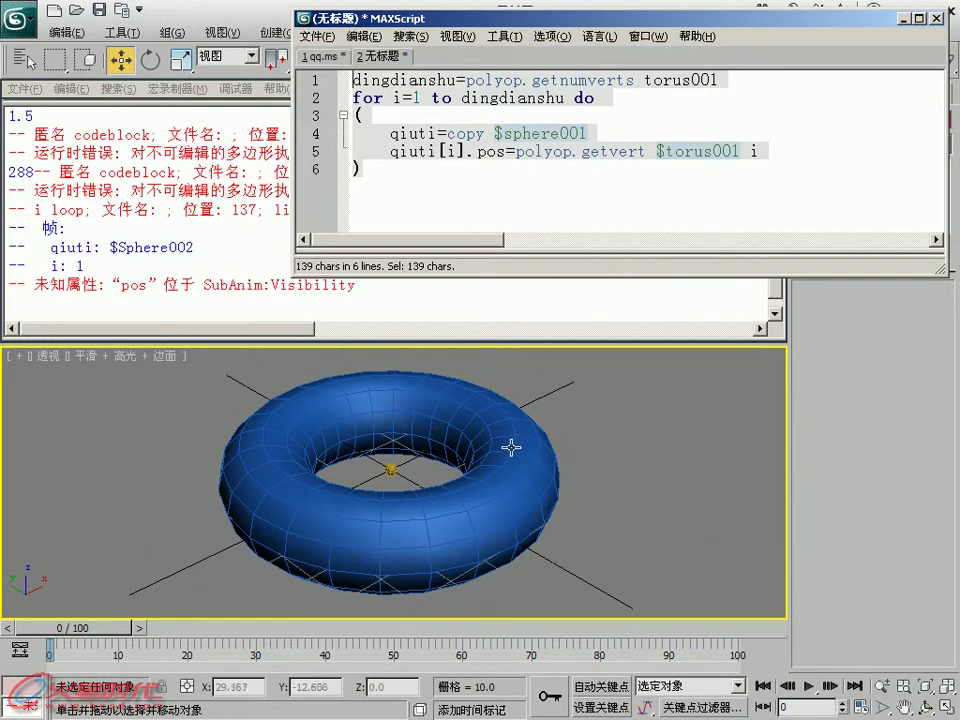
- Read the Listener error: Sphere002 created, then unknown property 'pos' at i: 1
left_click(215, 172)
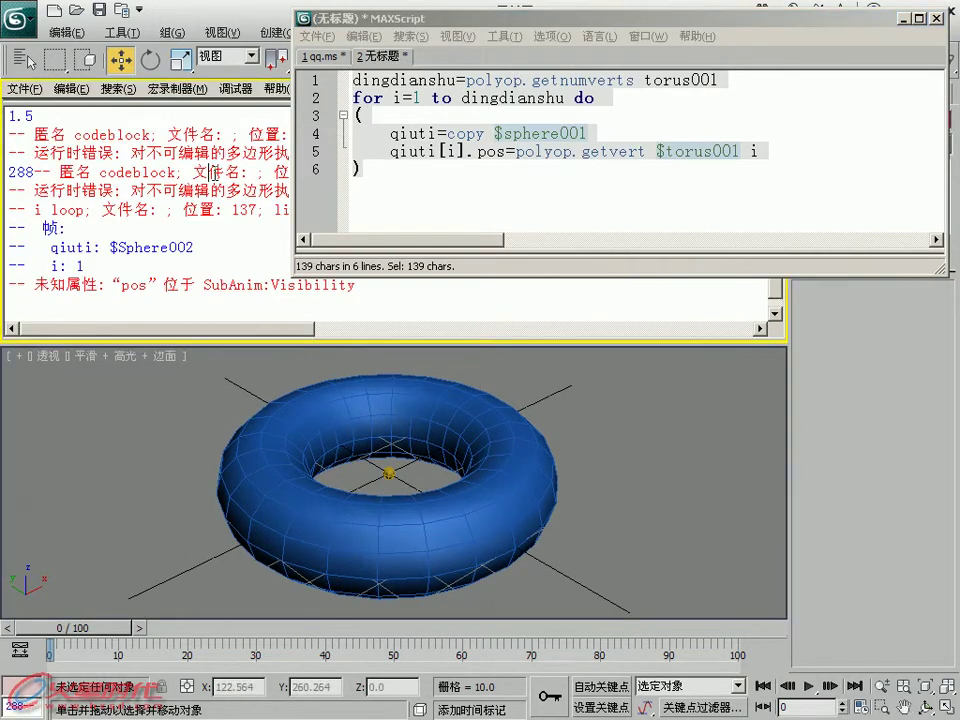
left_click_drag(109, 247, 195, 247)
left_click(114, 268)
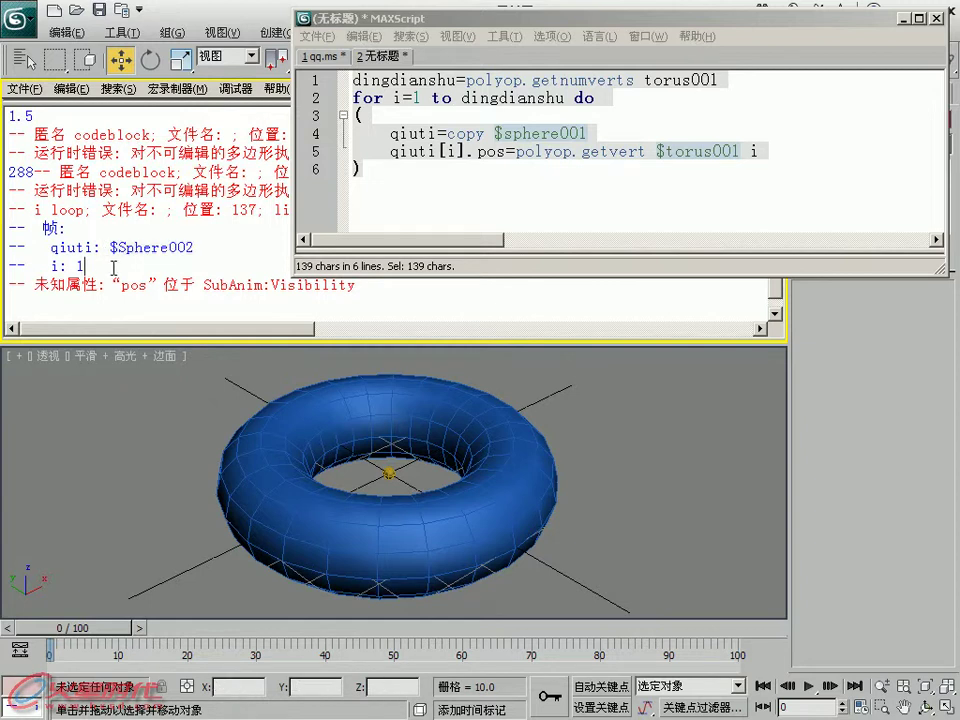
left_click_drag(108, 285, 150, 285)
left_click(196, 286)
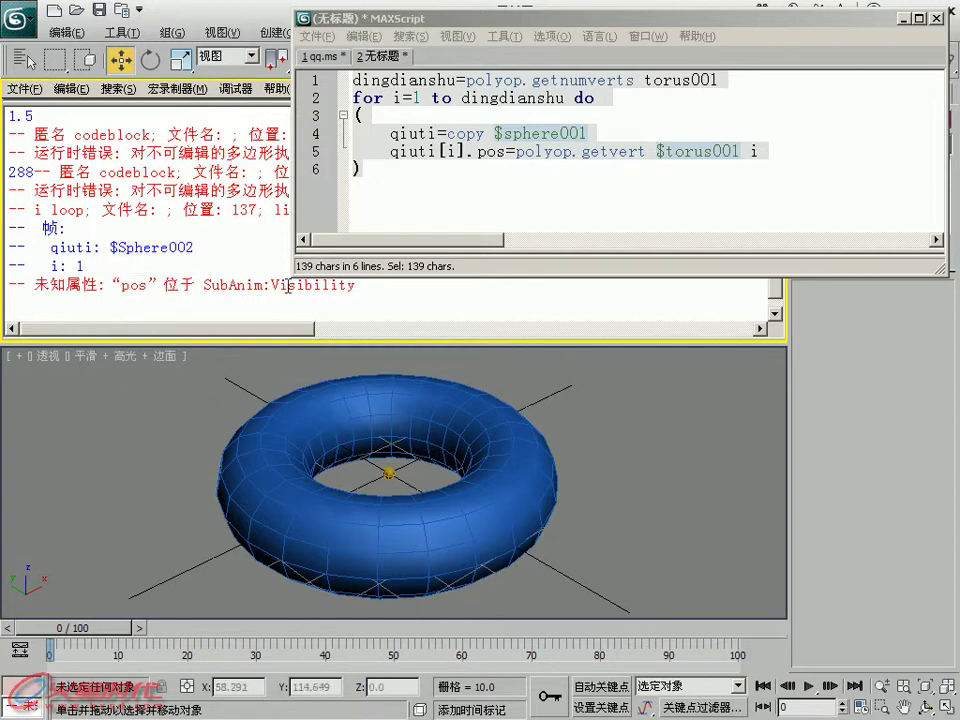
left_click(392, 150)
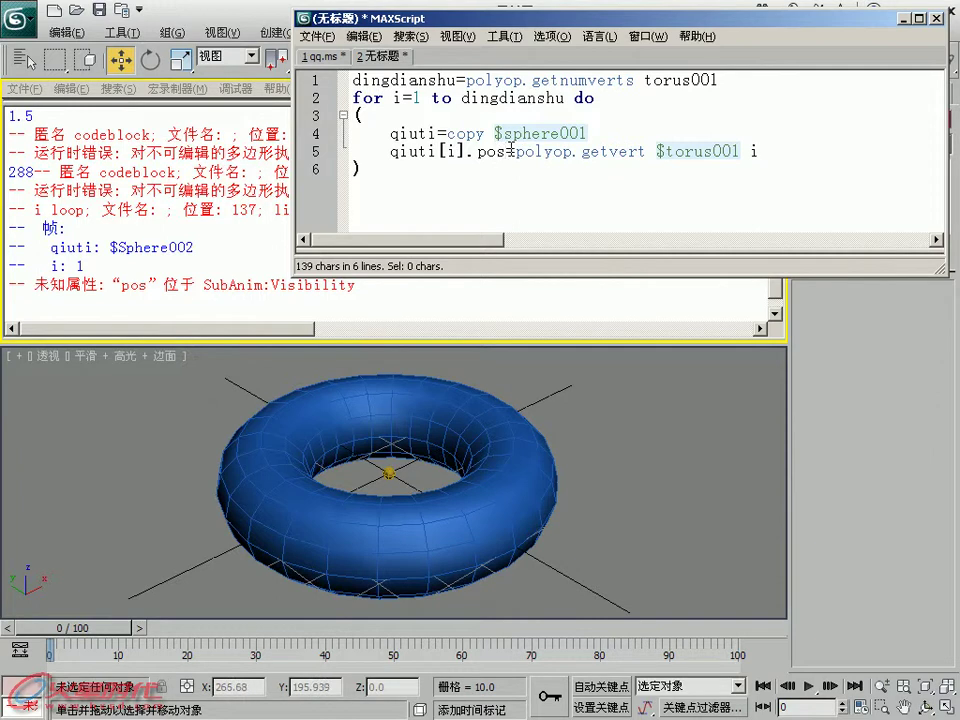
- Run polyop.getvert $torus001 1 in the Listener to get the first vertex's coordinates
left_click(111, 300)
scroll(120, 260, "up", 5)
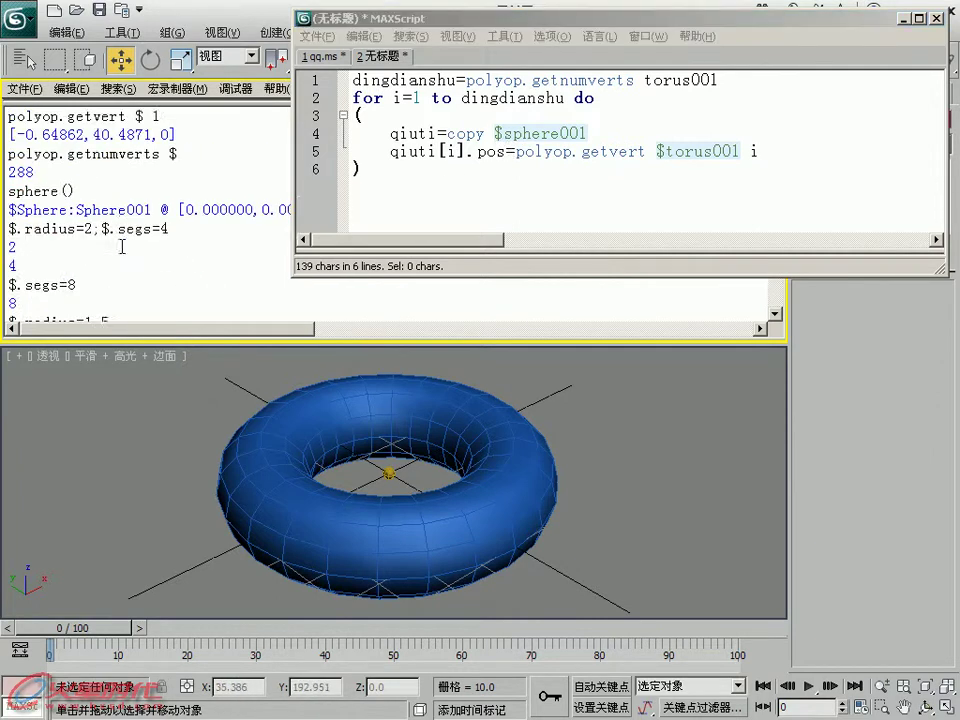
scroll(117, 236, "up", 1)
left_click_drag(160, 155, 8, 155)
key("ctrl+c")
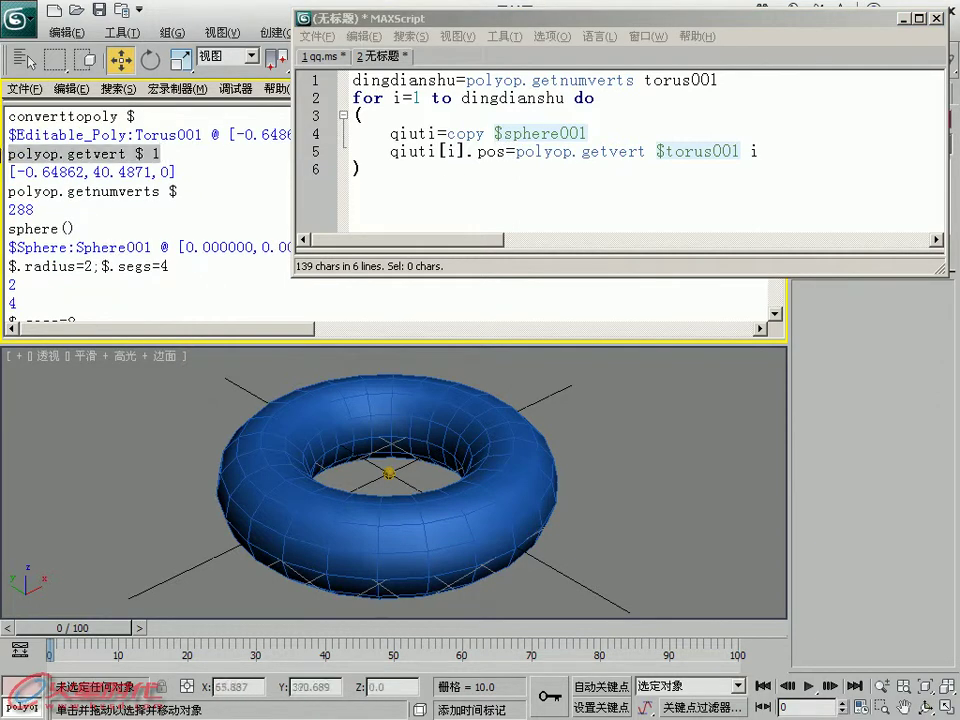
scroll(38, 240, "down", 2)
scroll(38, 245, "down", 3)
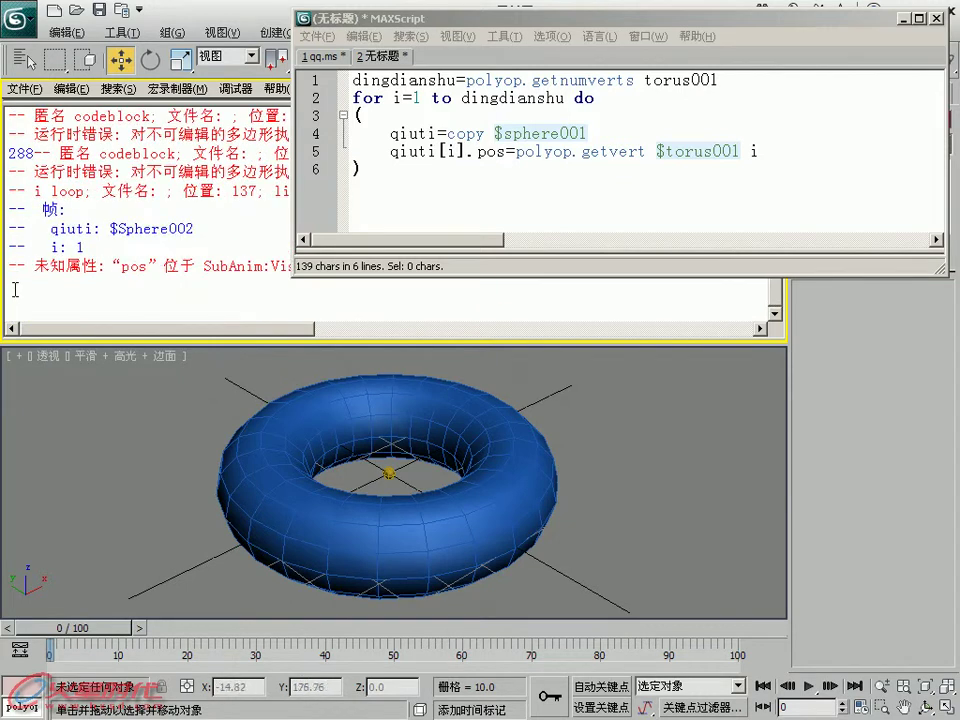
key("ctrl+v")
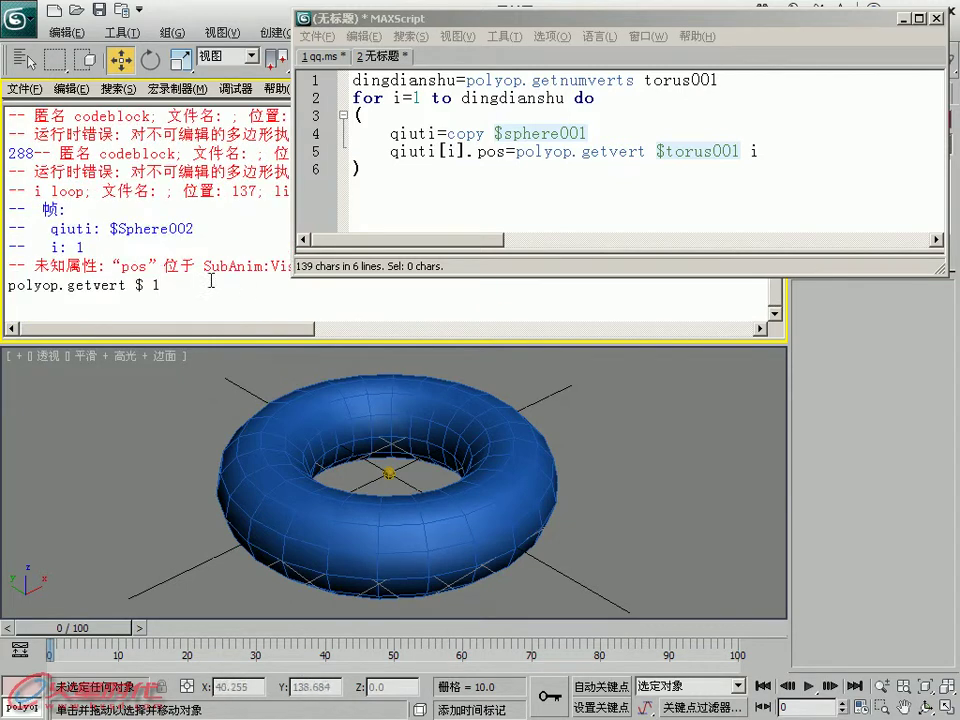
left_click_drag(740, 151, 656, 151)
key("ctrl+c")
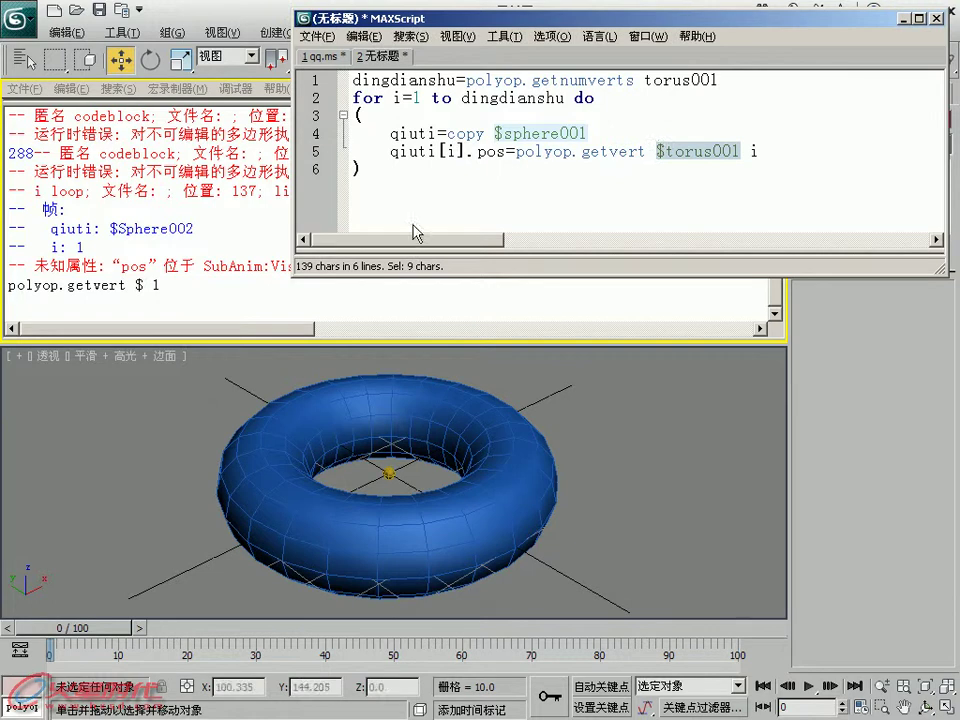
double_click(138, 285)
key("ctrl+v")
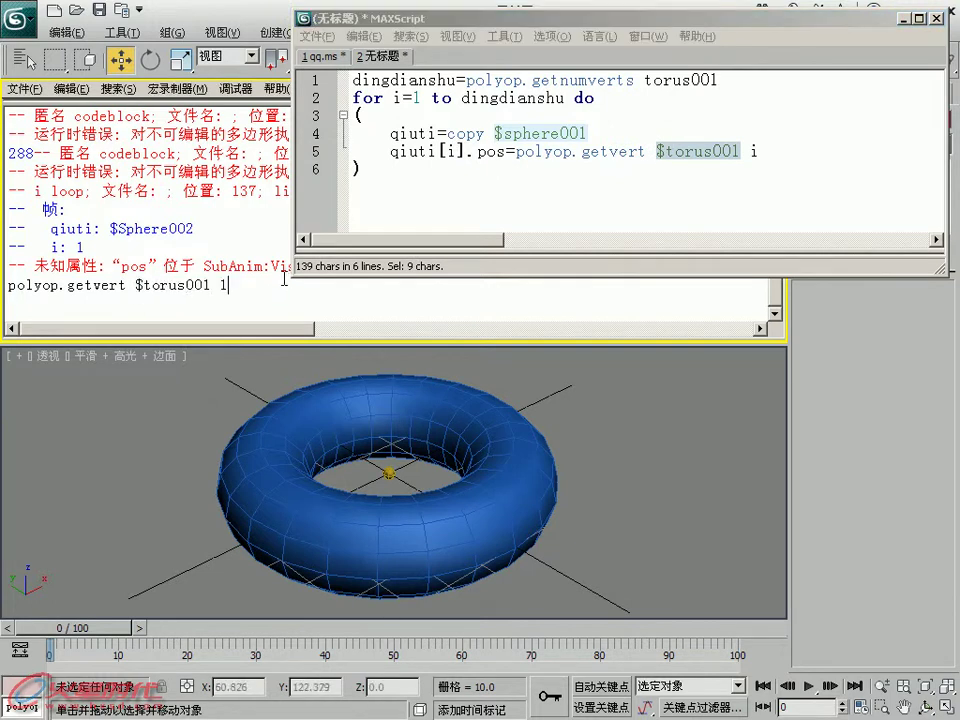
key("Return")
left_click_drag(189, 284, 6, 285)
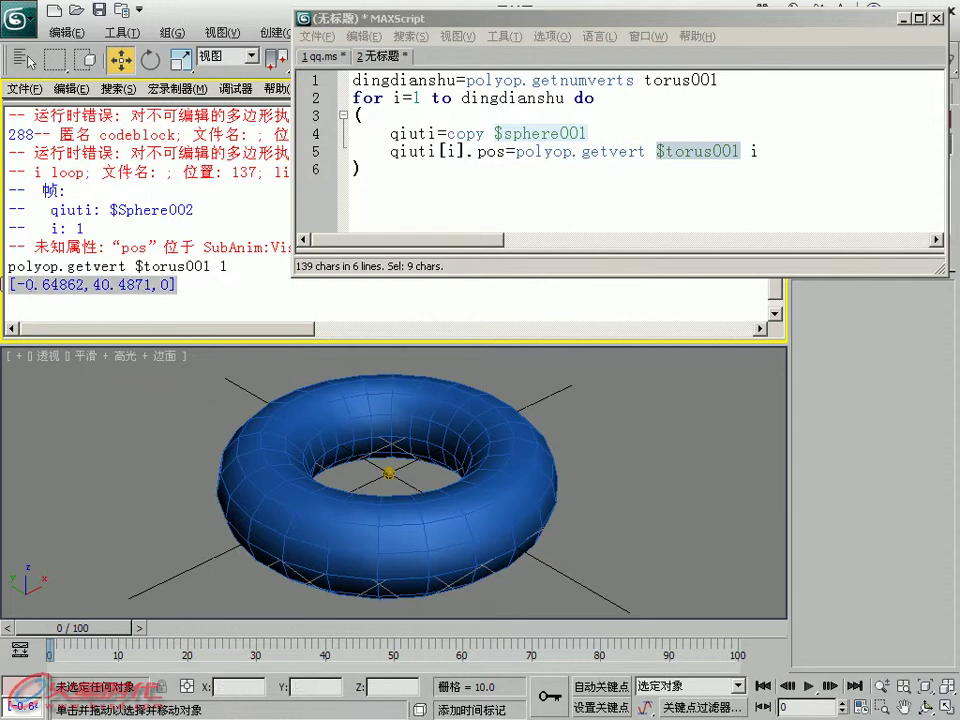
- Delete the qiuti[i].pos position line from the loop
left_click_drag(441, 151, 466, 151)
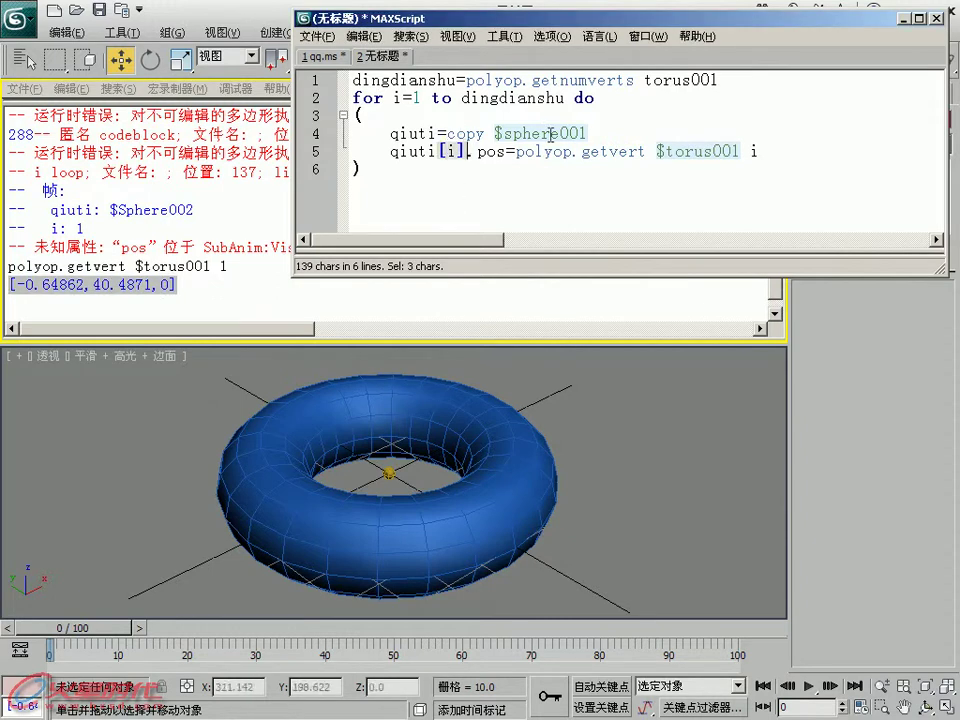
left_click(440, 133)
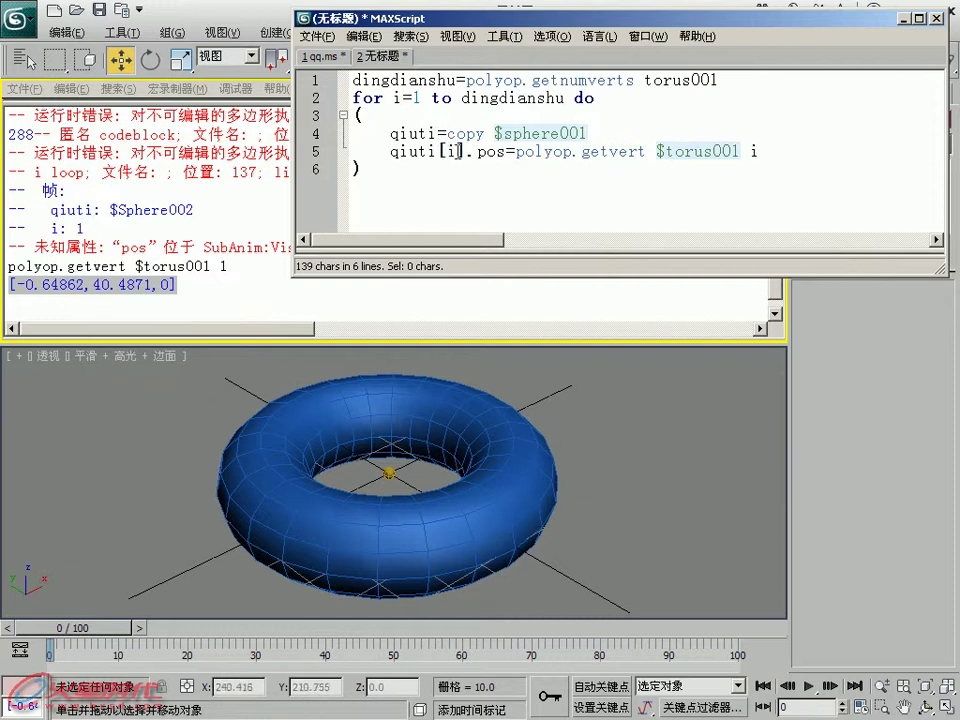
mouse_move(780, 151)
left_mouse_down()
mouse_move(393, 158)
mouse_move(302, 98)
mouse_move(344, 101)
left_mouse_up()
key("Delete")
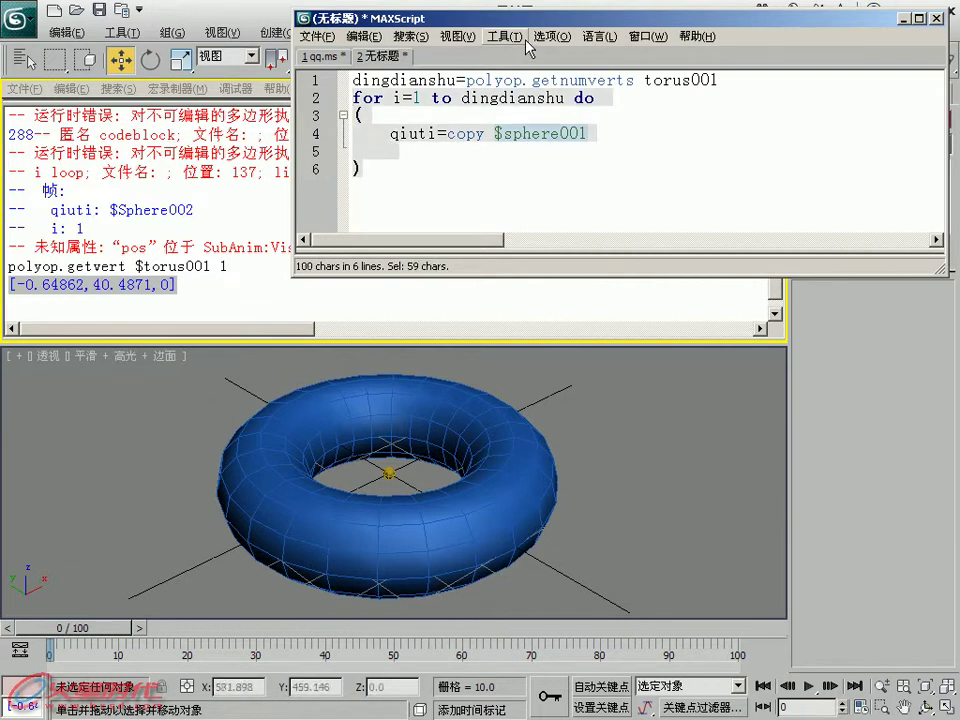
- Evaluate the trimmed loop script and place the caret before torus001 on line 1
left_click_drag(373, 170, 338, 97)
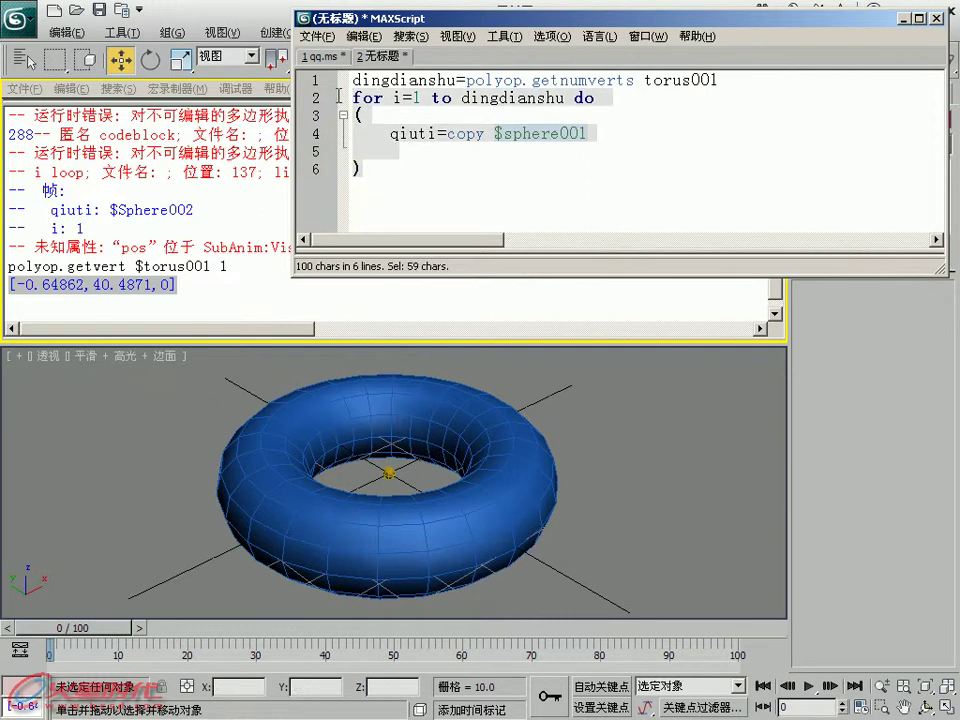
left_click(512, 36)
left_click(518, 60)
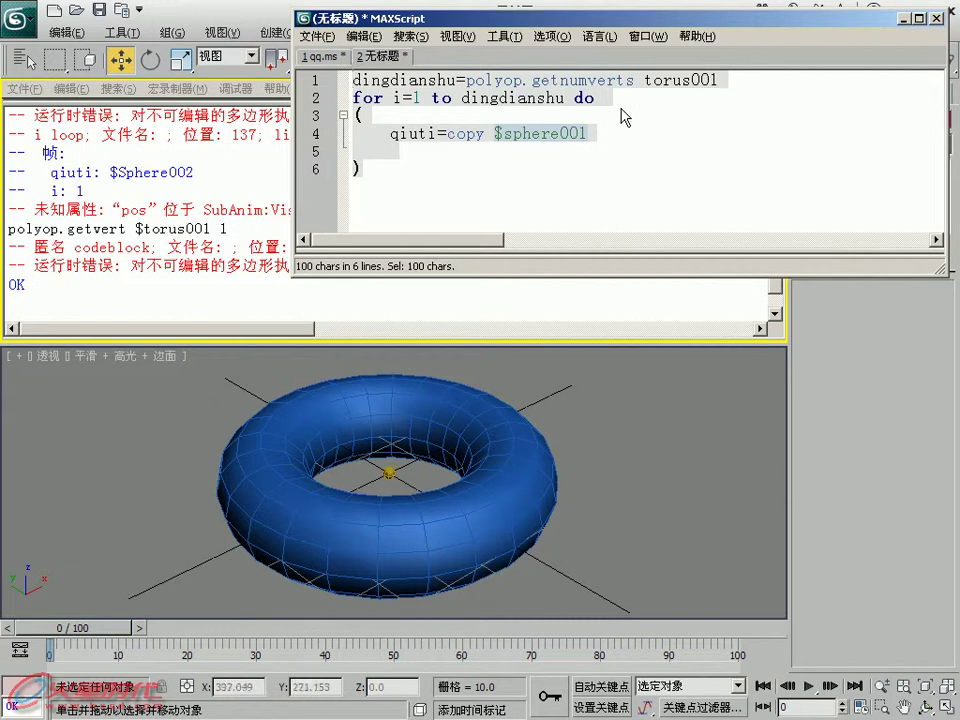
left_click(665, 106)
left_click(646, 79)
- Insert $ before torus001 and rerun the script, which prints 288 and creates the copies
type("$")
left_click(504, 36)
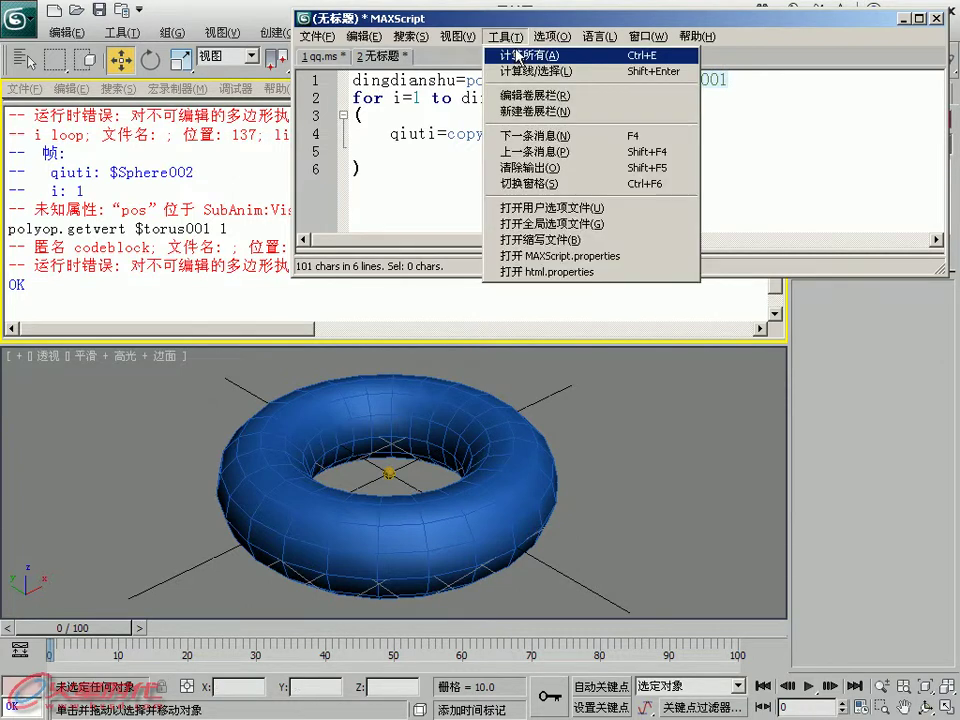
left_click(518, 57)
mouse_move(36, 266)
left_mouse_down()
mouse_move(8, 265)
mouse_move(34, 283)
left_mouse_up()
left_click(71, 274)
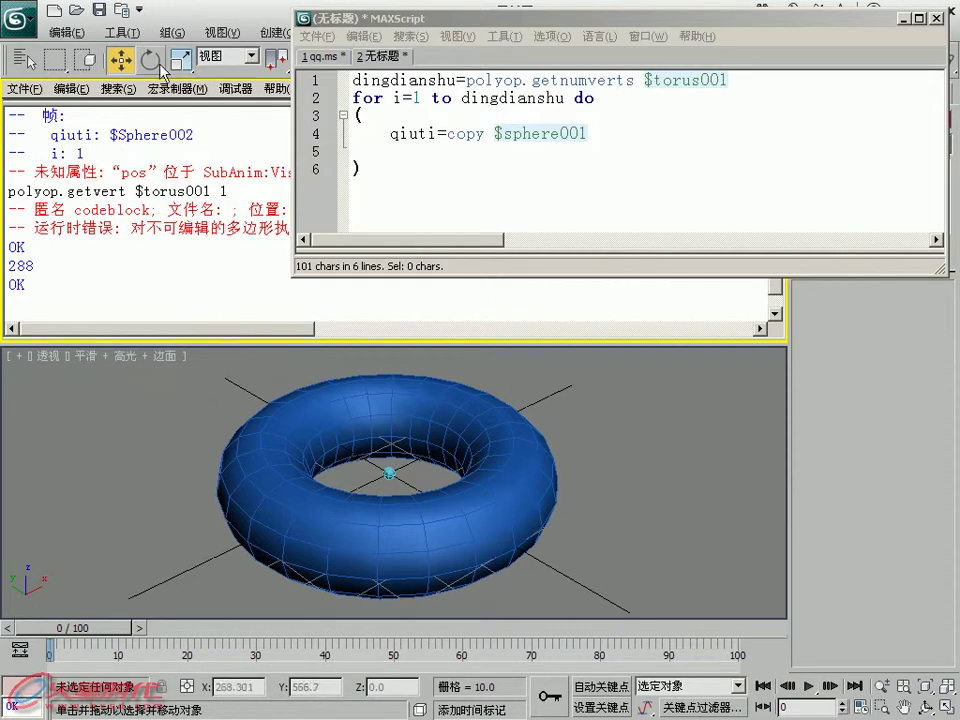
- Select a range of sphere copies in the Select From Scene list
left_click(25, 60)
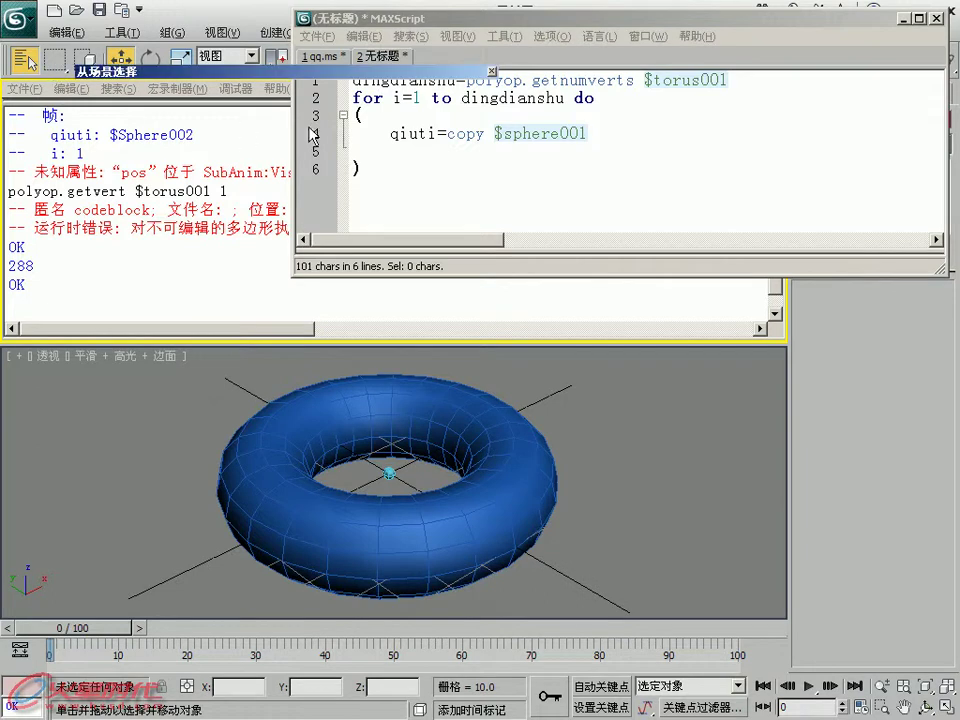
key("h")
mouse_move(489, 184)
left_mouse_down()
mouse_move(476, 566)
mouse_move(461, 210)
left_mouse_up()
scroll(456, 191, "up", 9)
scroll(456, 191, "up", 4)
mouse_move(285, 216)
left_mouse_down()
mouse_move(283, 322)
mouse_move(462, 553)
left_mouse_up()
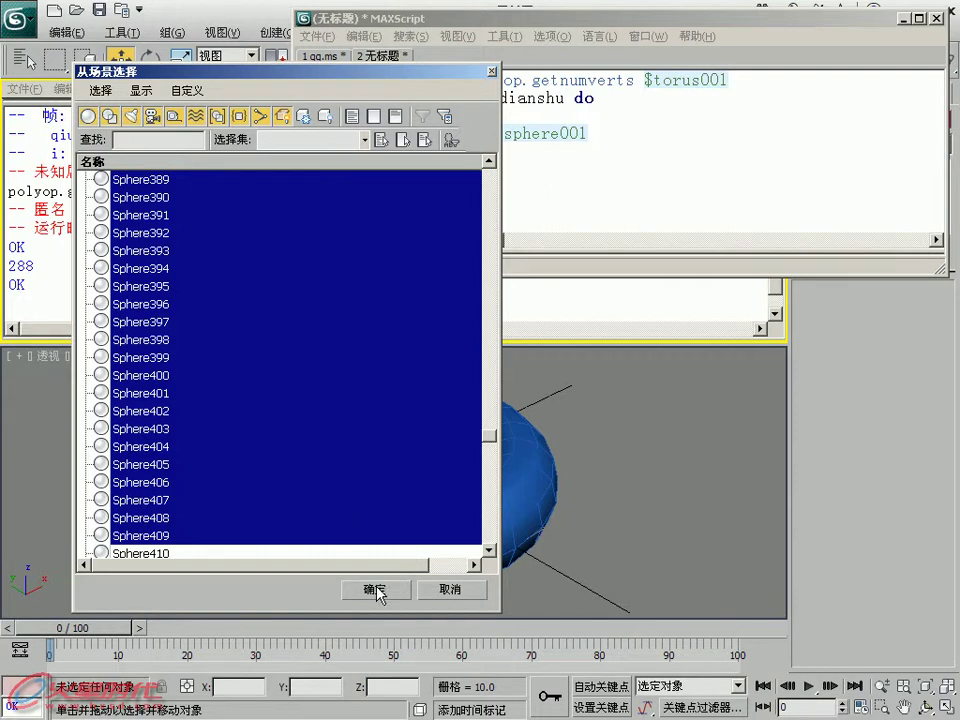
scroll(203, 411, "down", 5)
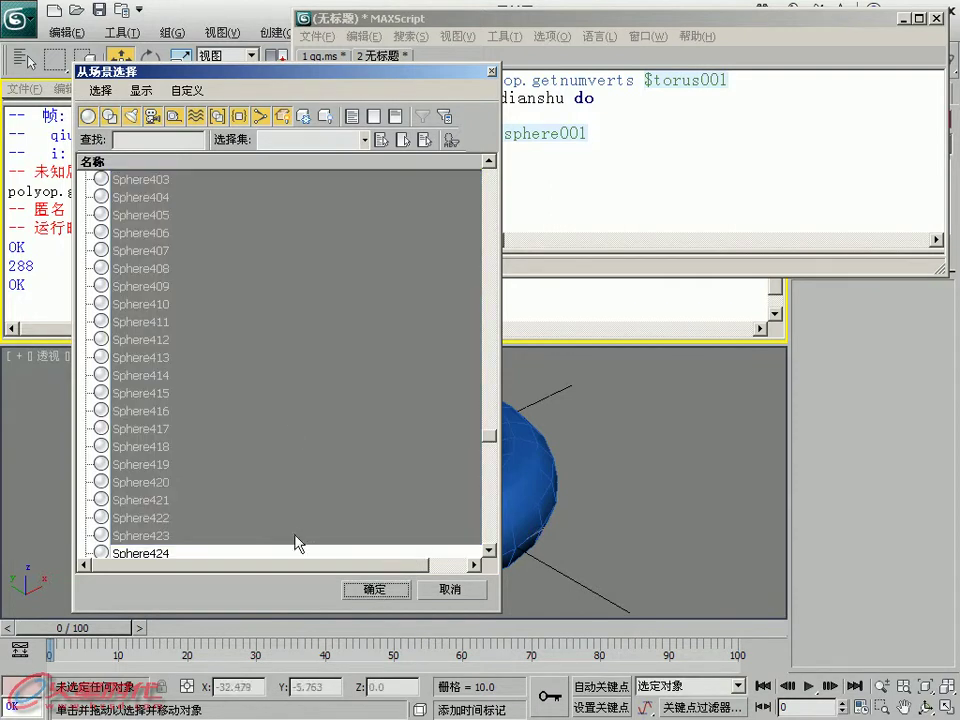
left_click(371, 589)
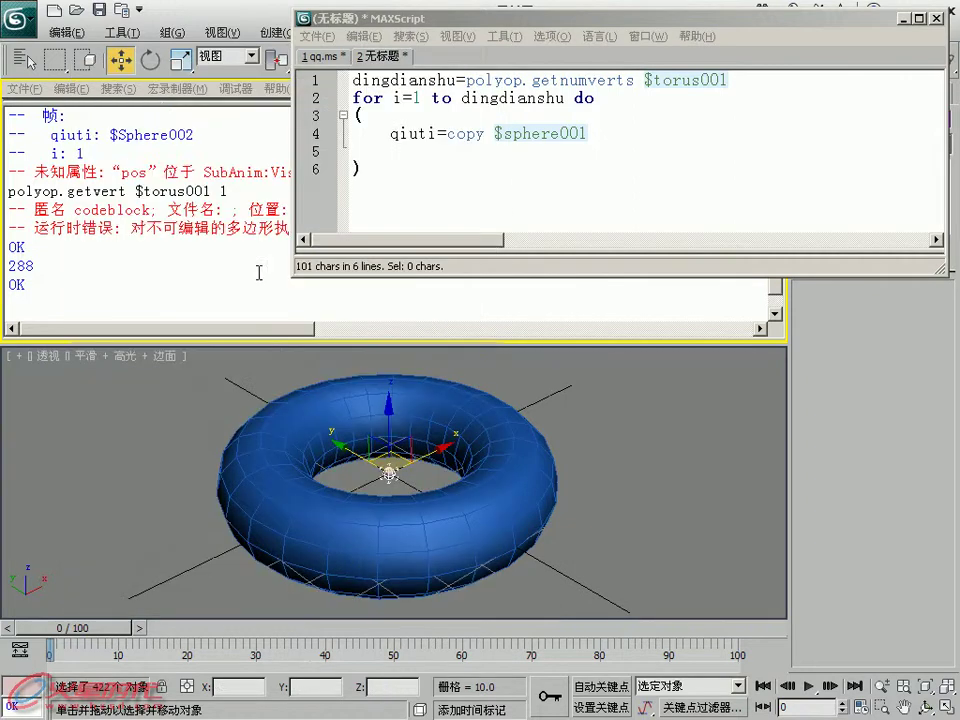
- Select Sphere002 through Sphere577 and delete all those copies
left_click(28, 65)
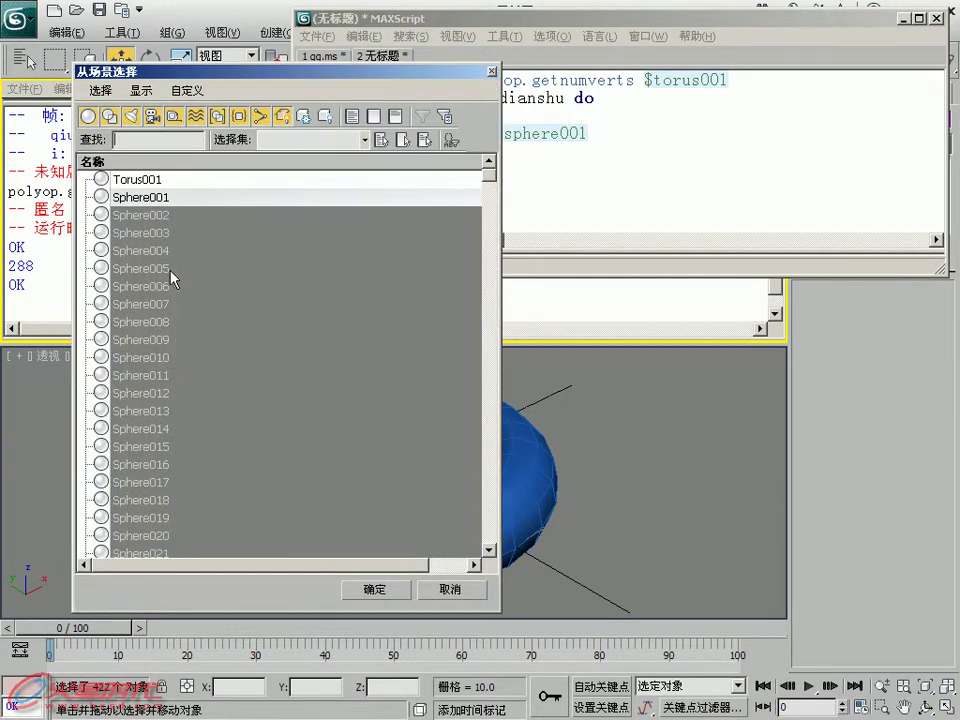
left_click(189, 232)
left_click(187, 215)
left_click_drag(187, 222, 213, 655)
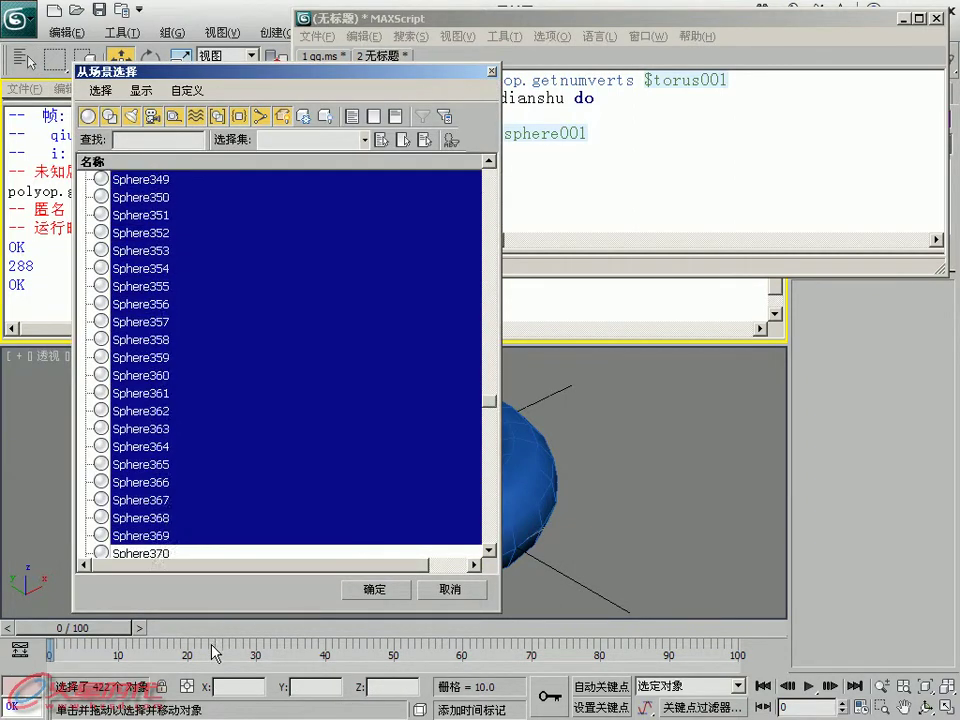
left_click(369, 590)
key("ctrl+d")
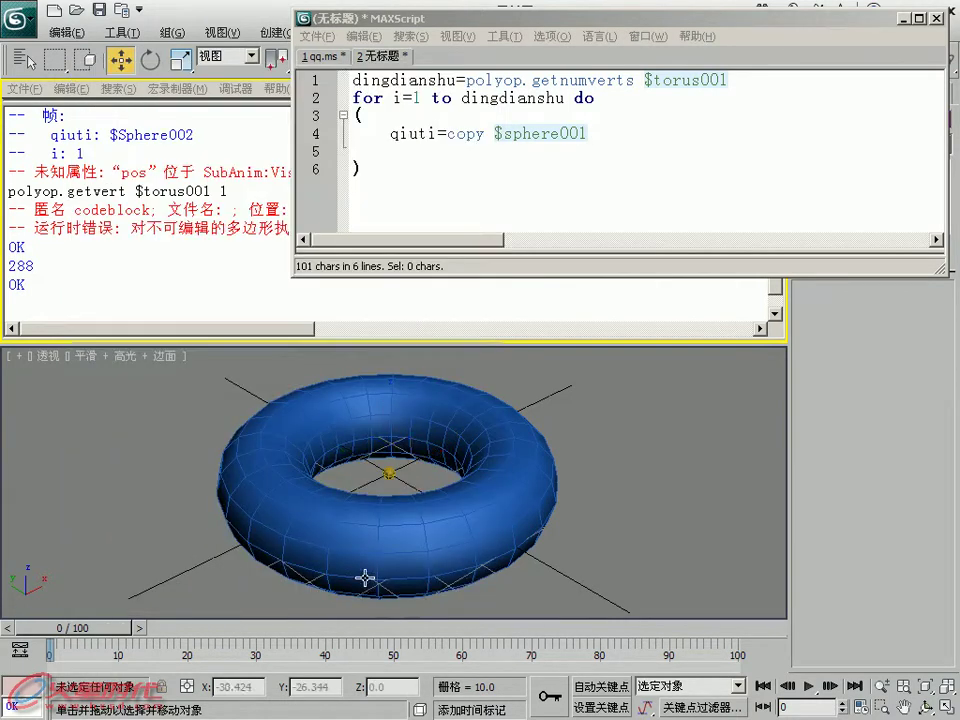
left_click(419, 209)
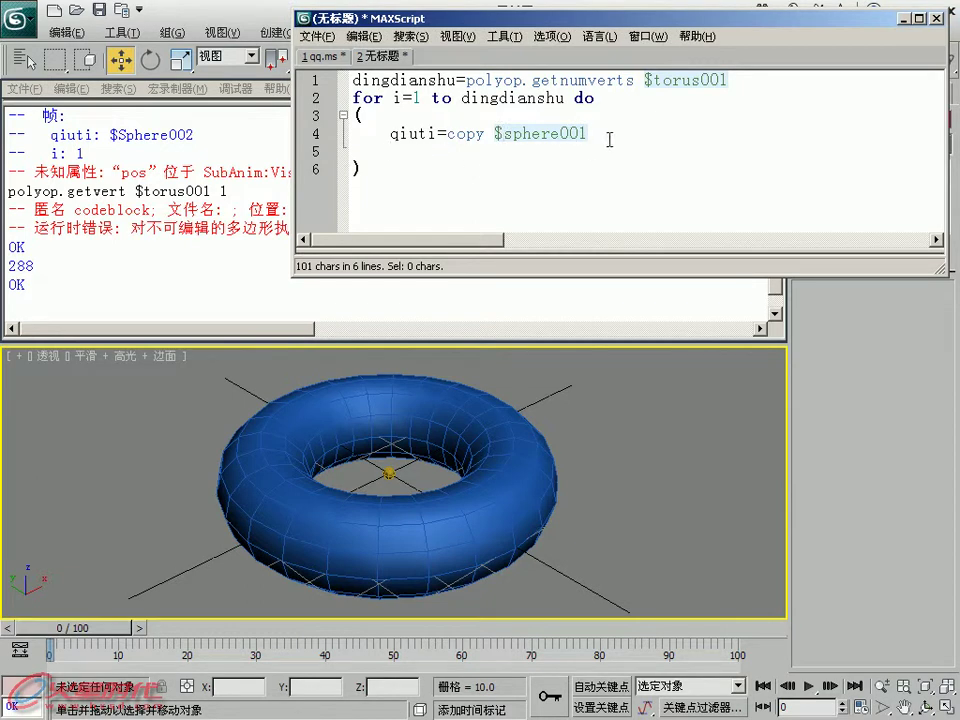
- Add line 5 'qiuti.pos=polyop.getvert $torus001 i', removing the [i] index after qiuti
type("qiuti[i].pos=polyop.getvert $torus001 i")
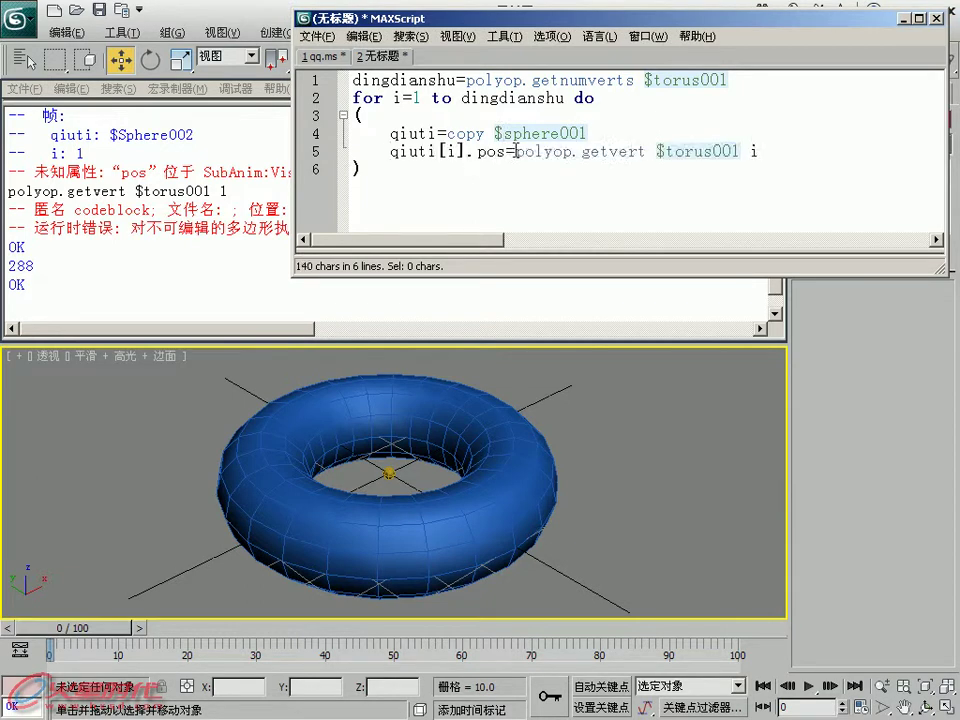
left_click_drag(465, 150, 438, 150)
left_click(441, 133)
left_click(456, 151)
key("BackSpace")
key("BackSpace")
key("BackSpace")
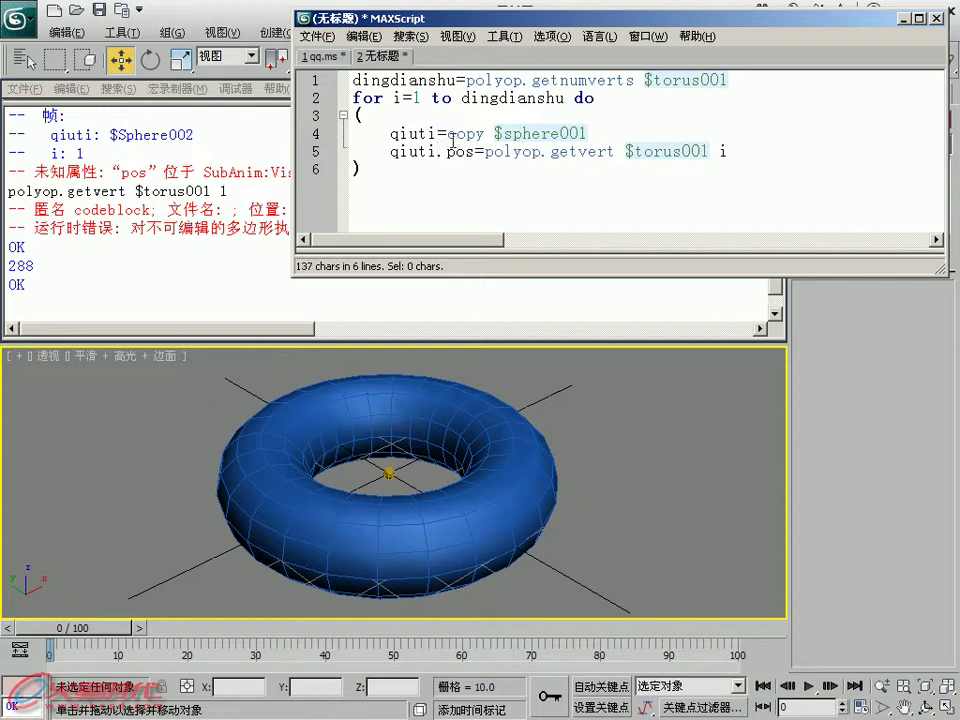
left_click(627, 132)
left_click(726, 151)
mouse_move(576, 130)
left_mouse_down()
mouse_move(448, 133)
mouse_move(711, 151)
left_mouse_up()
double_click(403, 133)
left_click(729, 151)
left_click(504, 36)
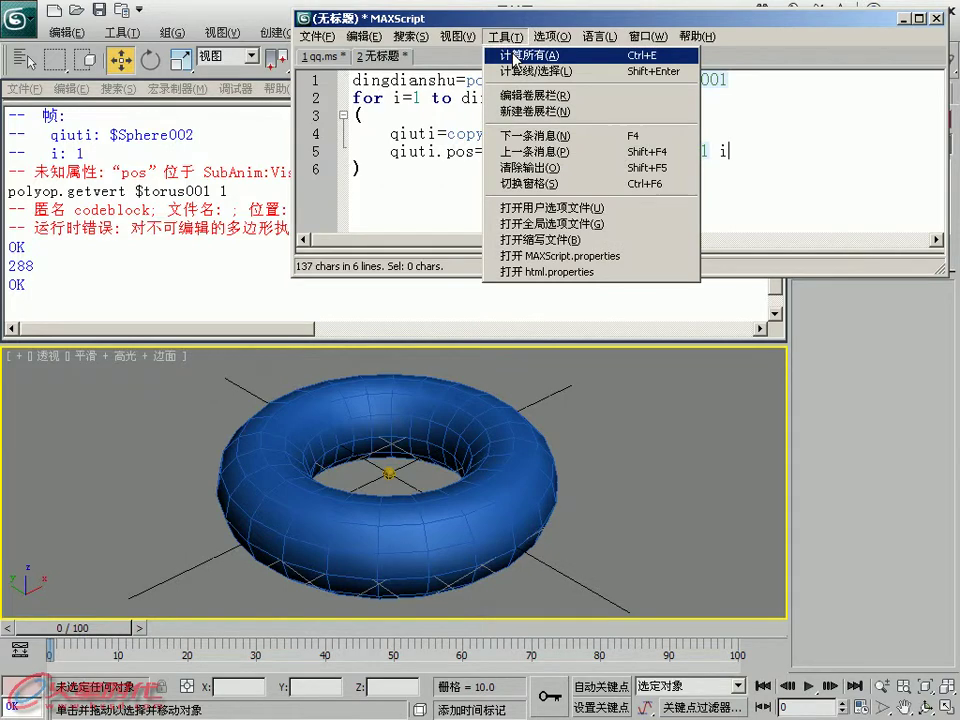
- Evaluate the script to put a sphere on all 288 torus vertices, then select the code
left_click(514, 56)
mouse_move(469, 399)
middle_mouse_down("alt")
mouse_move(476, 440)
mouse_move(452, 441)
mouse_move(450, 400)
mouse_move(450, 440)
mouse_move(462, 393)
mouse_move(469, 398)
mouse_move(432, 398)
mouse_move(400, 360)
middle_mouse_up("alt")
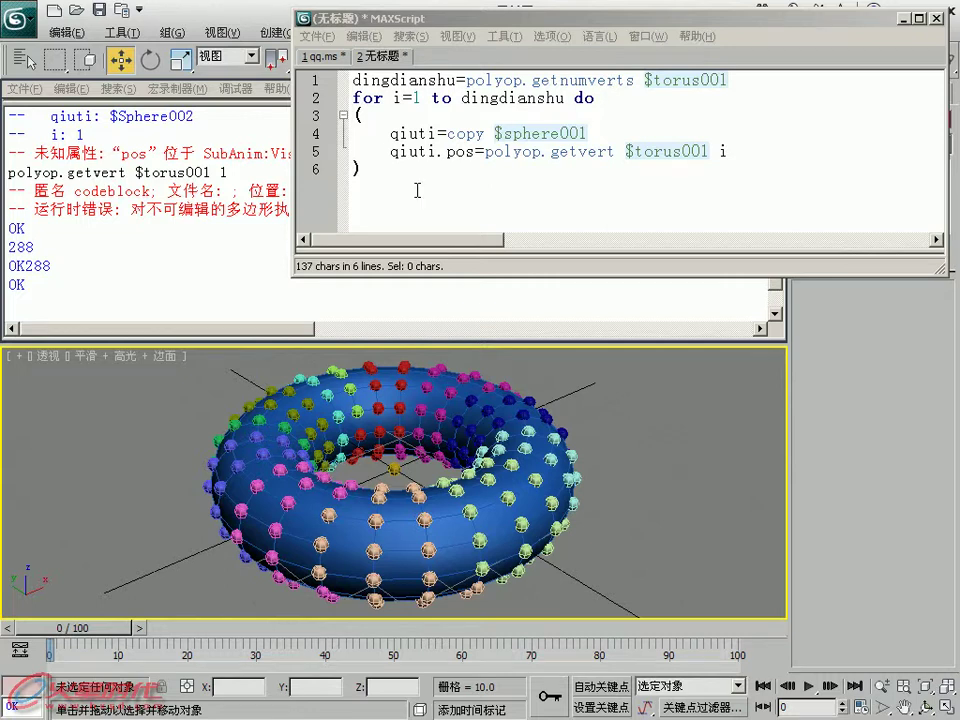
left_click(42, 297)
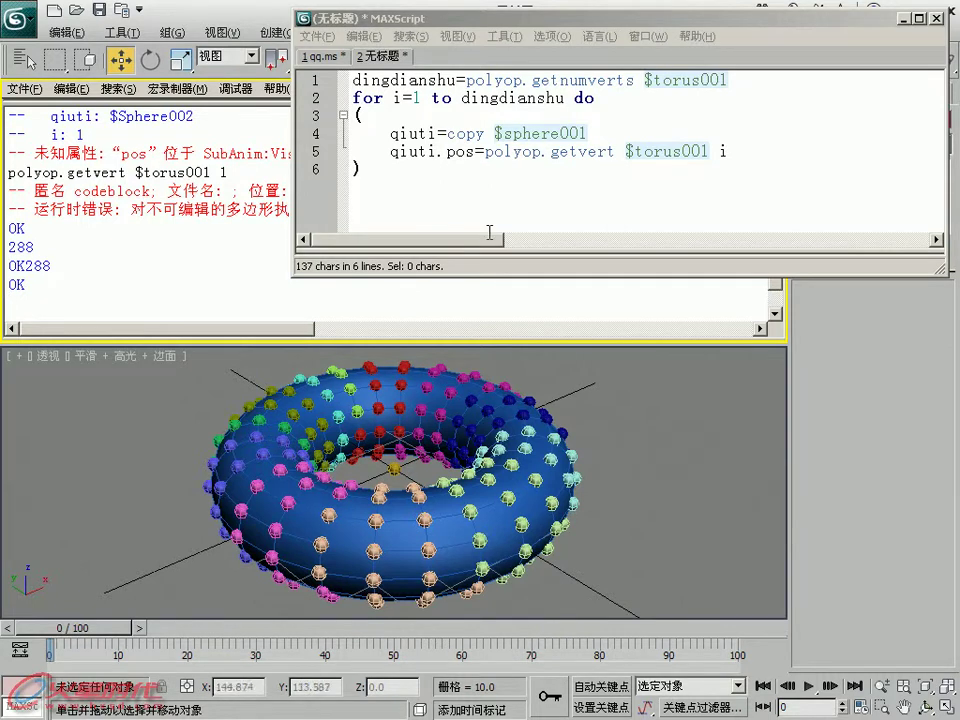
left_click_drag(390, 168, 333, 72)
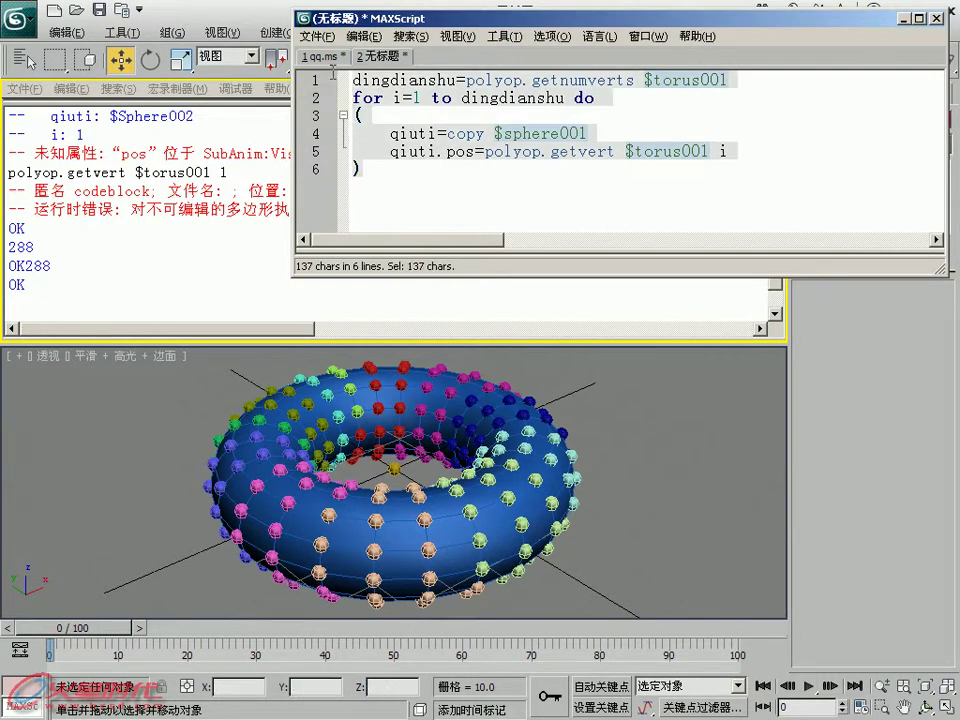
left_click(388, 184)
left_click_drag(366, 168, 343, 73)
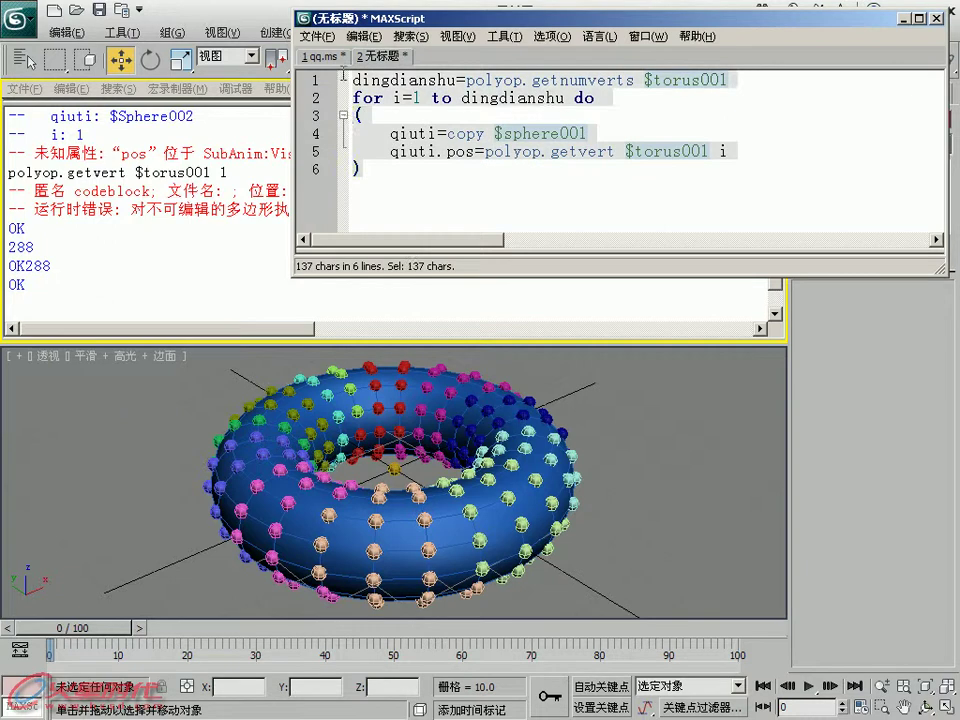